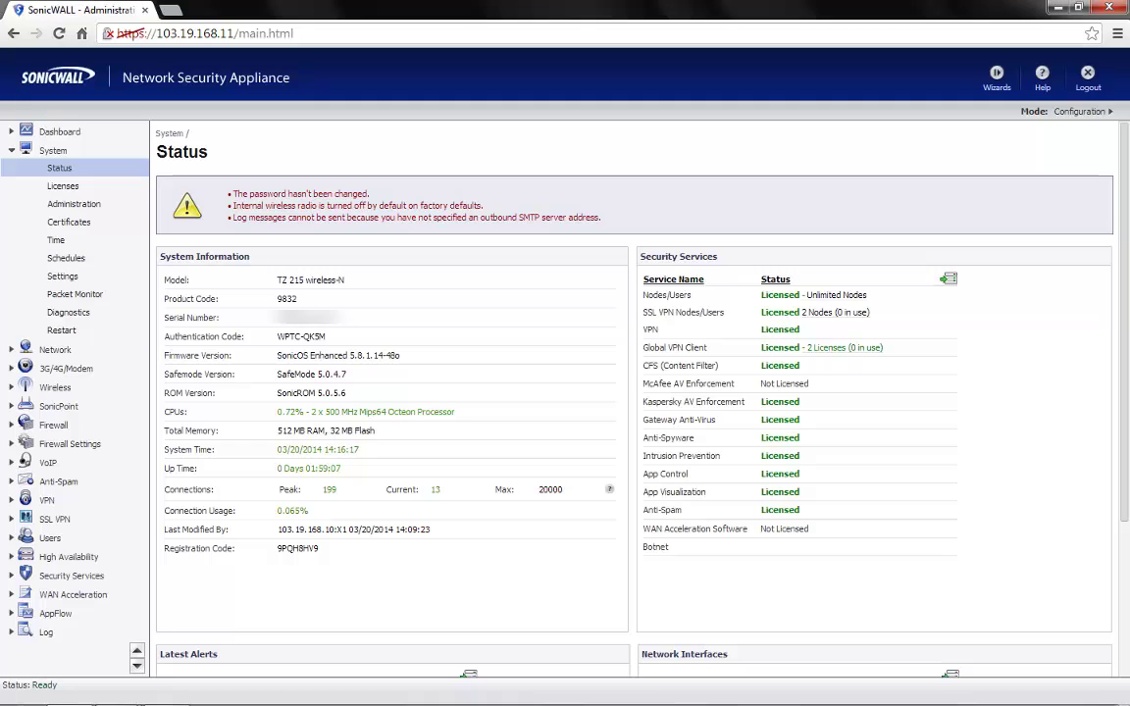
Examine the appliance model and firmware version in the system information.
{"action": "left_click_drag", "start_coordinate": [346, 279], "coordinate": [164, 280]}
{"action": "left_click", "coordinate": [211, 282]}
{"action": "left_click_drag", "start_coordinate": [400, 355], "coordinate": [276, 355]}
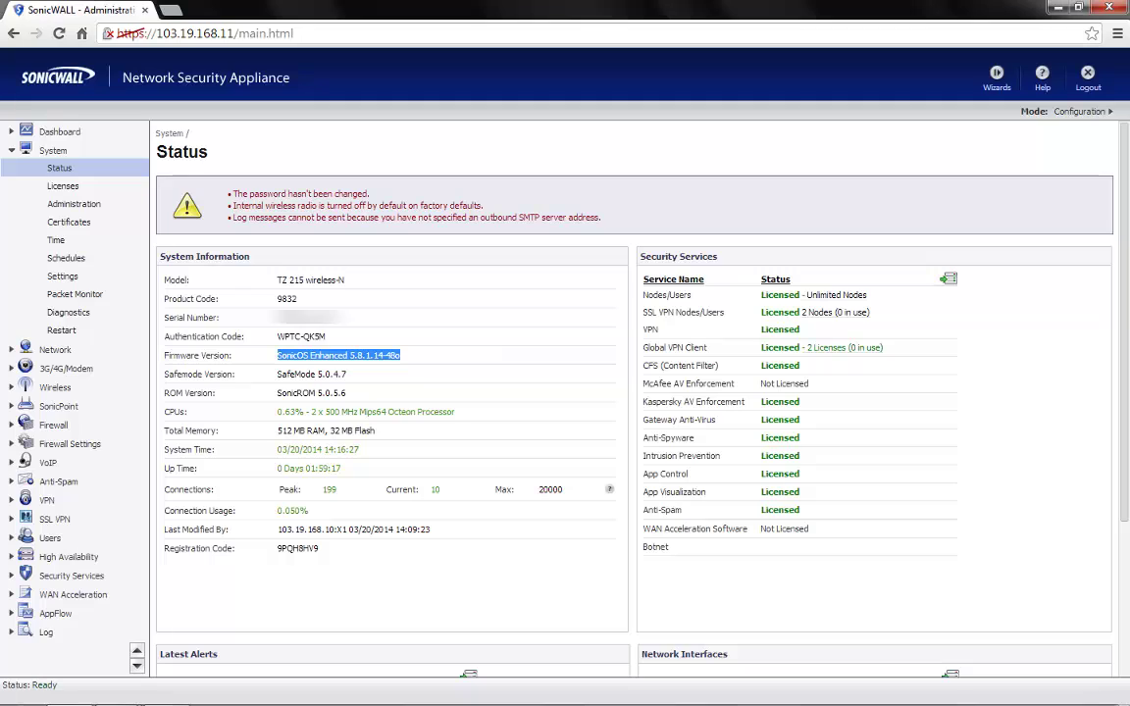
{"action": "left_click", "coordinate": [263, 357]}
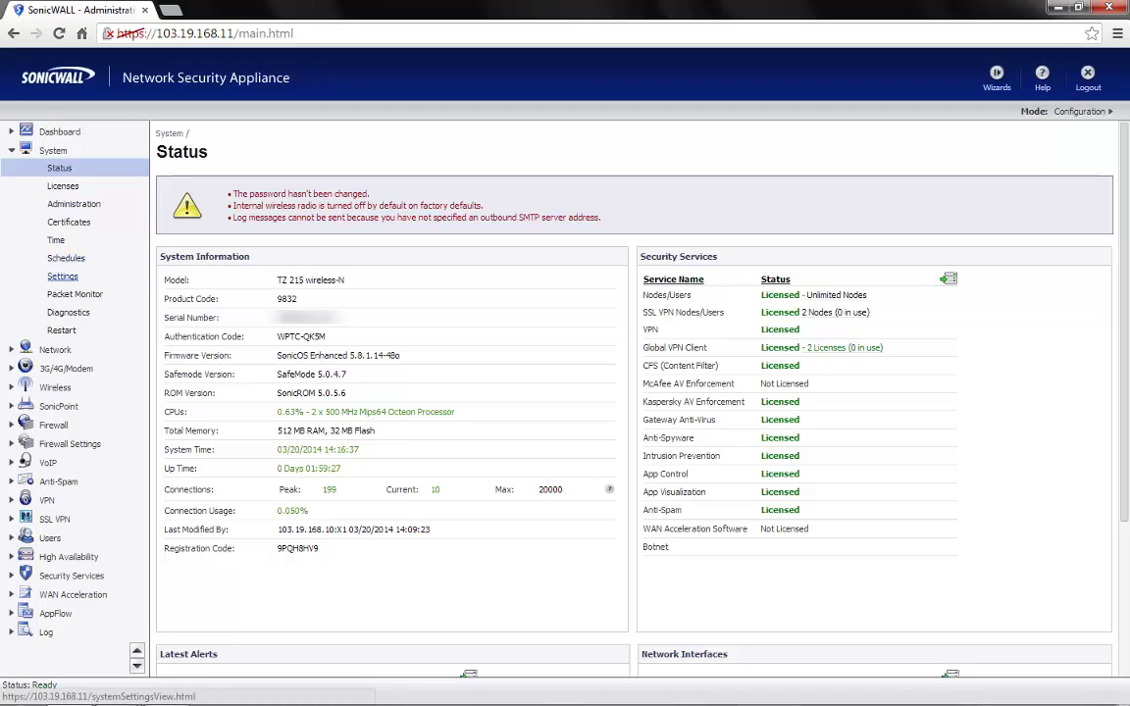
Export the firewall's current configuration from the system settings page.
{"action": "left_click", "coordinate": [62, 277]}
{"action": "left_click", "coordinate": [357, 265]}
{"action": "left_click", "coordinate": [536, 461]}
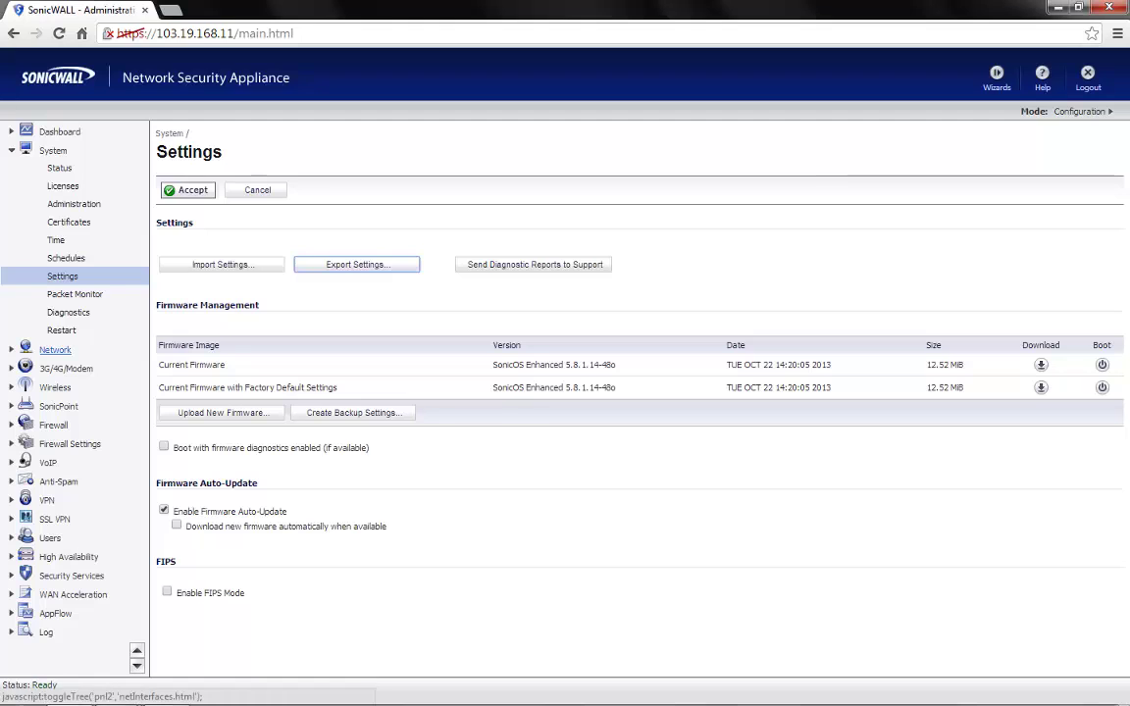
Go to the network's address objects and show only the custom ones.
{"action": "left_click", "coordinate": [55, 350]}
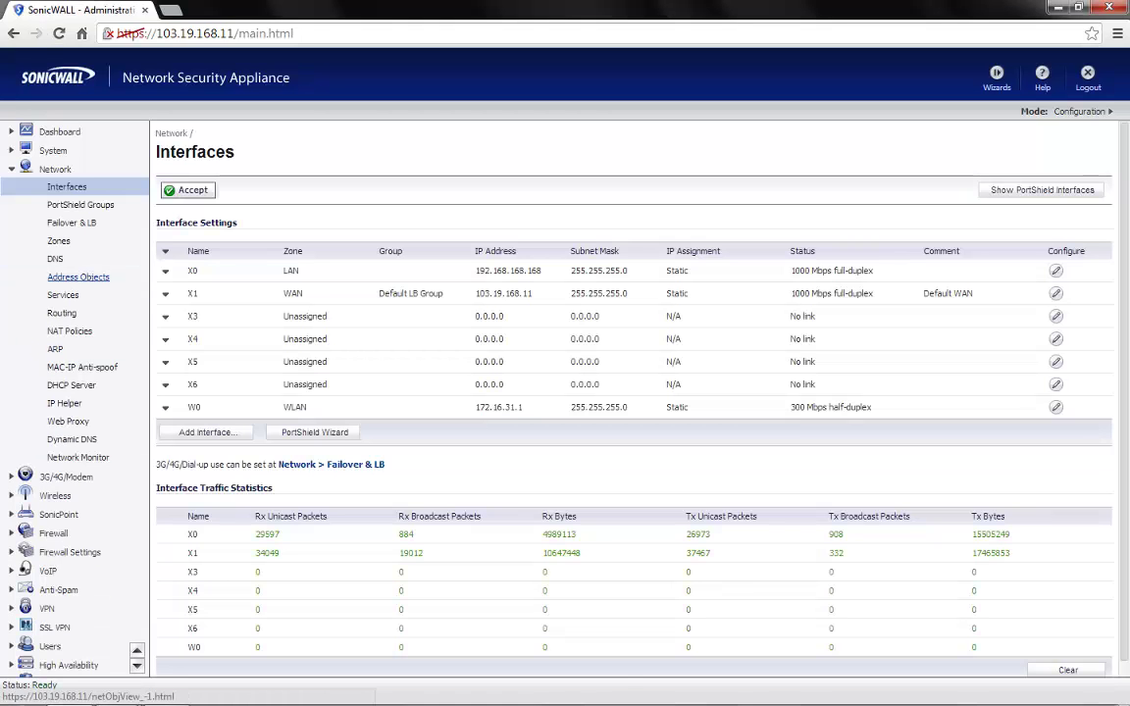
{"action": "left_click", "coordinate": [78, 277]}
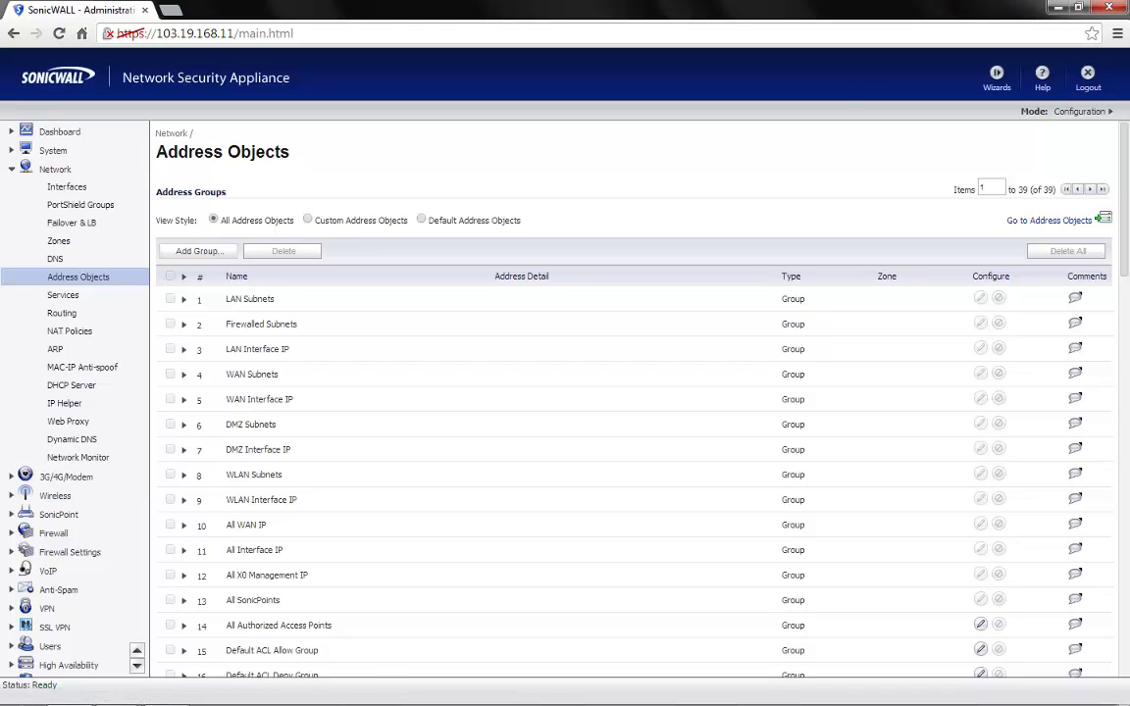
{"action": "scroll", "coordinate": [636, 398], "scroll_direction": "down", "scroll_amount": 10}
{"action": "scroll", "coordinate": [636, 398], "scroll_direction": "up", "scroll_amount": 10}
{"action": "left_click", "coordinate": [308, 220]}
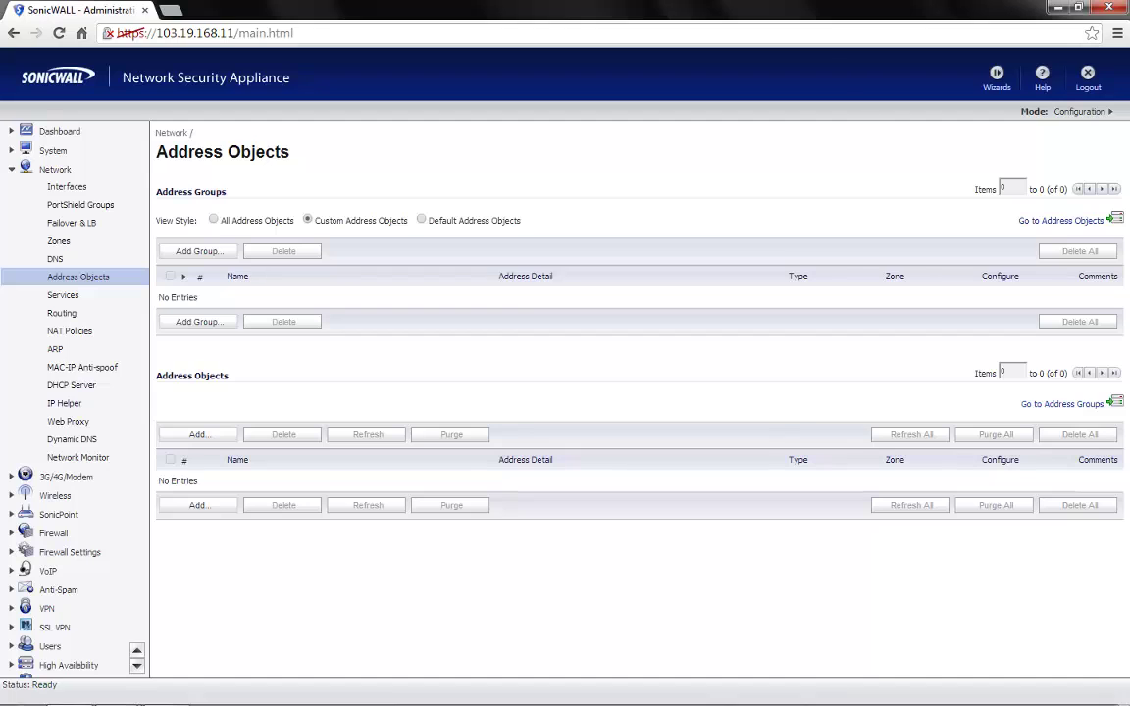
Start a new address object named "Server Public IP" and assign it to the WAN zone.
{"action": "left_click", "coordinate": [199, 434]}
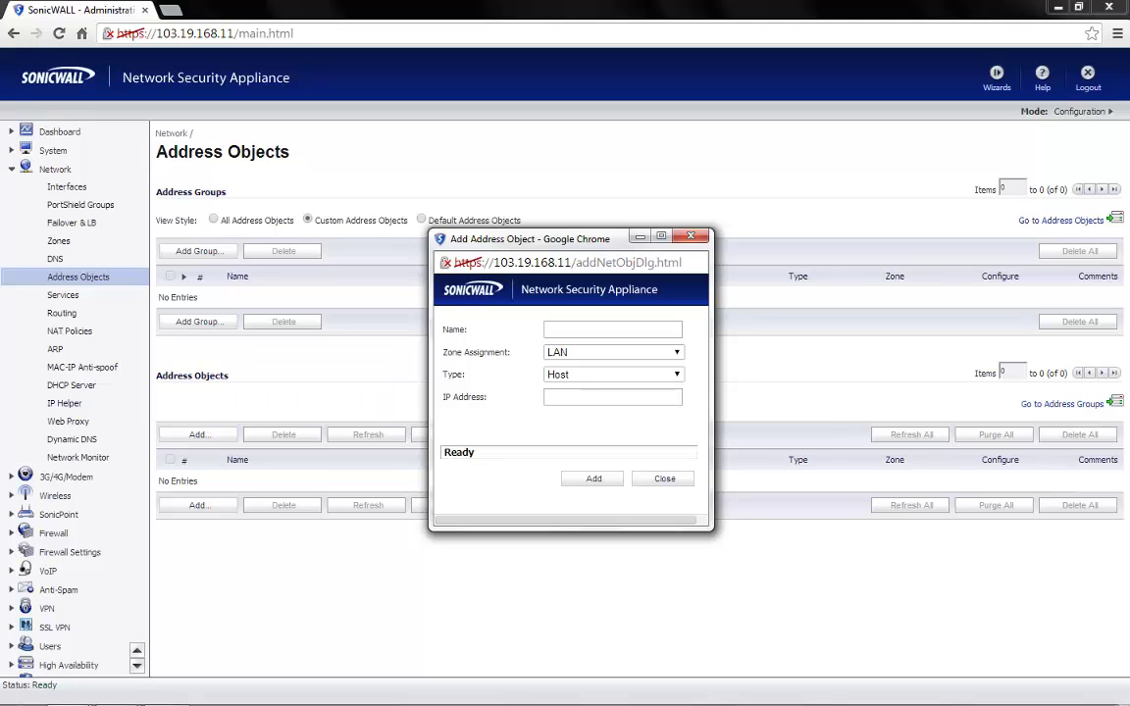
{"action": "left_click", "coordinate": [608, 330]}
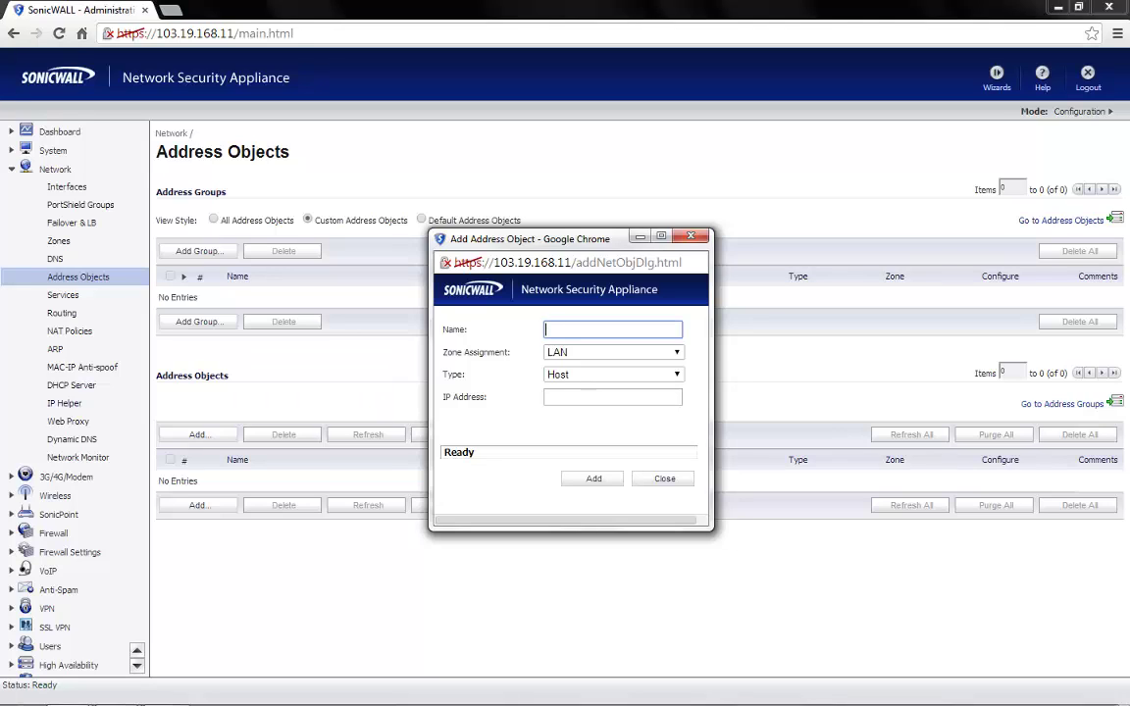
{"action": "type", "text": "Re"}
{"action": "key", "text": "BackSpace"}
{"action": "key", "text": "BackSpace"}
{"action": "type", "text": "Server Public IP"}
{"action": "key", "text": "Tab"}
{"action": "key", "text": "Down"}
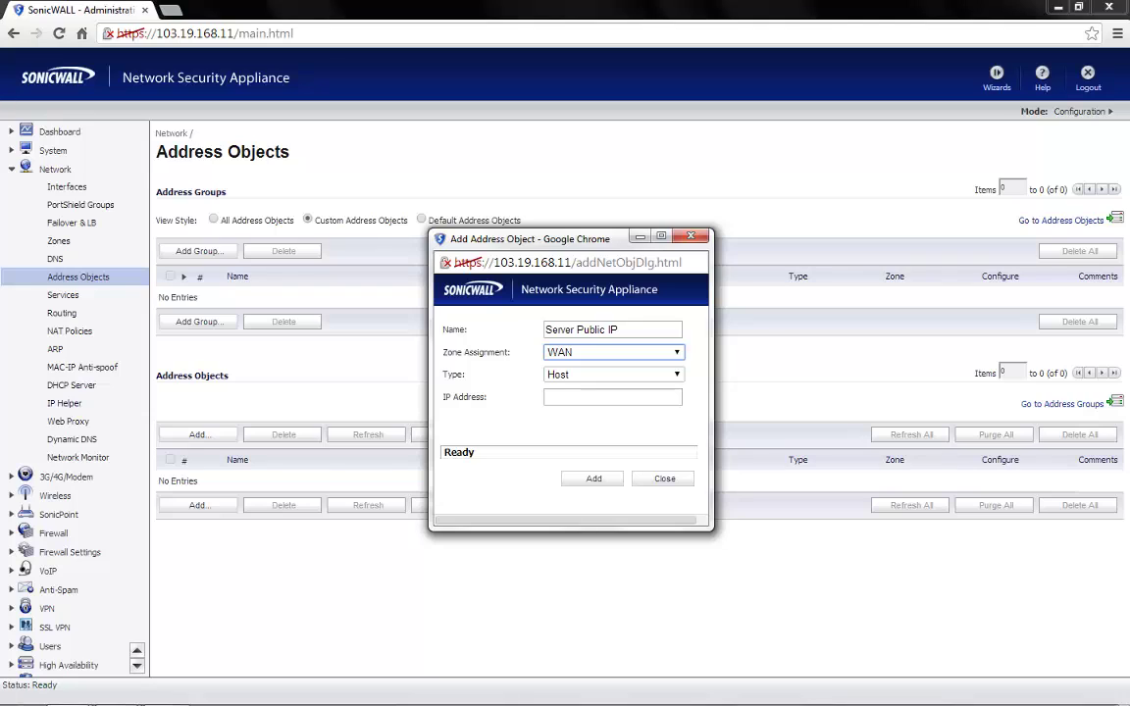
Keep the Host type for Server Public IP, set its IP address to 103.19.168.11 and add the object.
{"action": "key", "text": "Tab"}
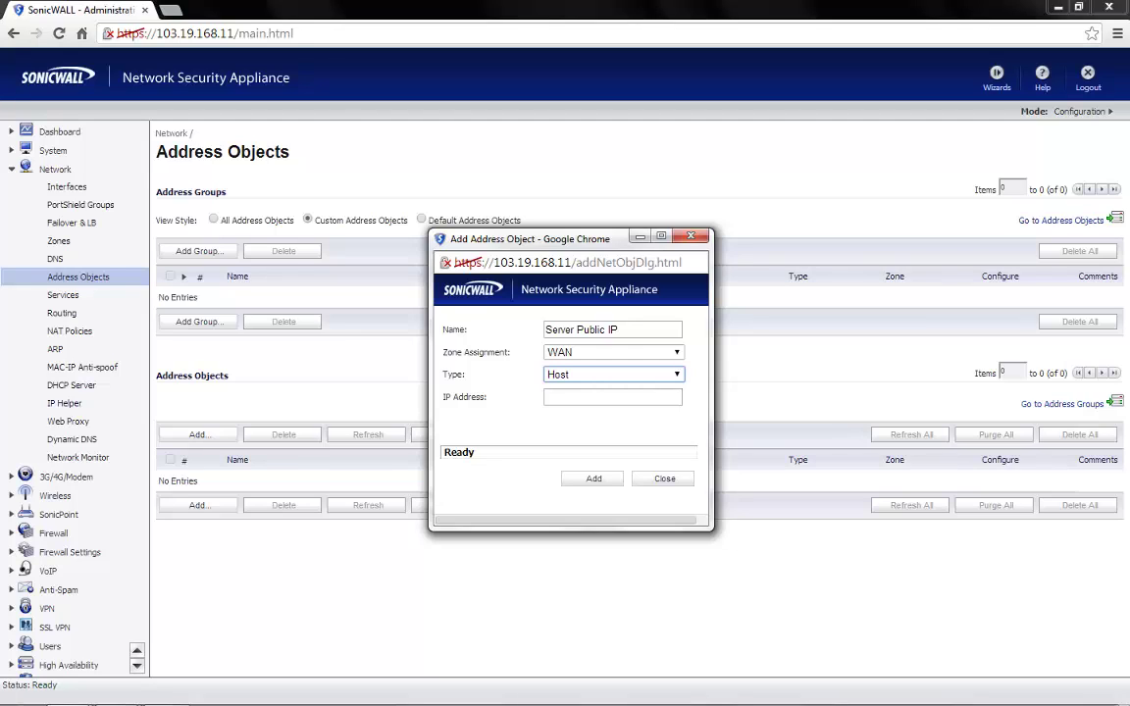
{"action": "key", "text": "Tab"}
{"action": "type", "text": "10"}
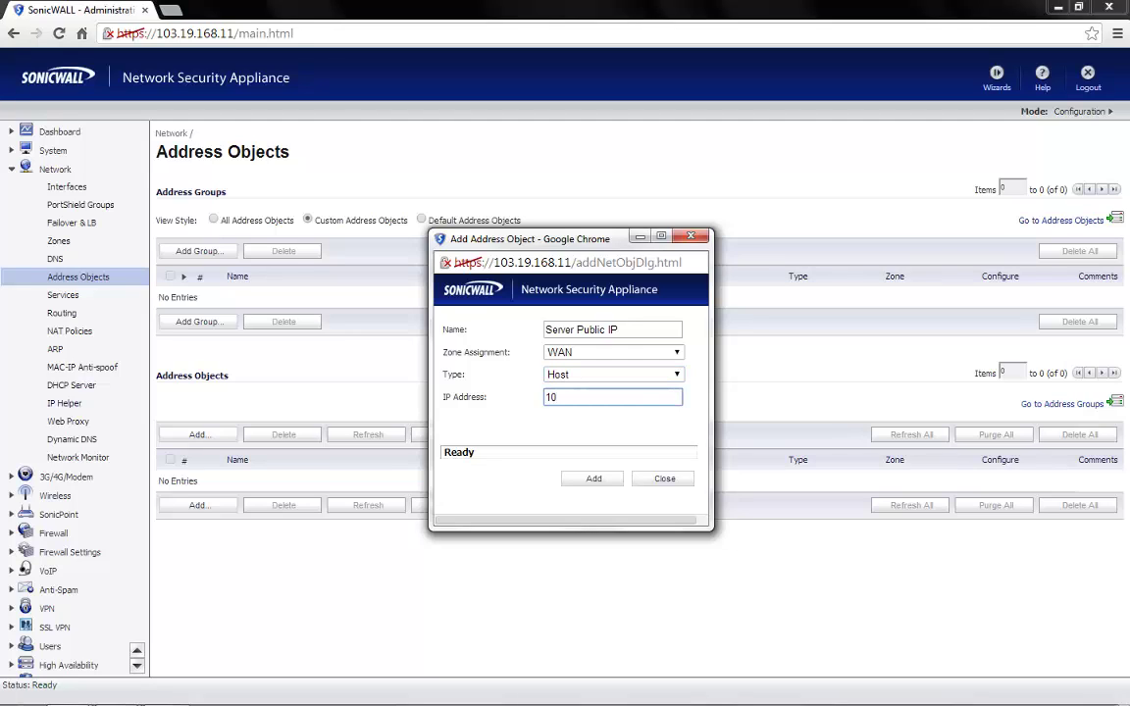
{"action": "key", "text": "BackSpace"}
{"action": "key", "text": "BackSpace"}
{"action": "type", "text": "103.19.168.11"}
{"action": "key", "text": "Return"}
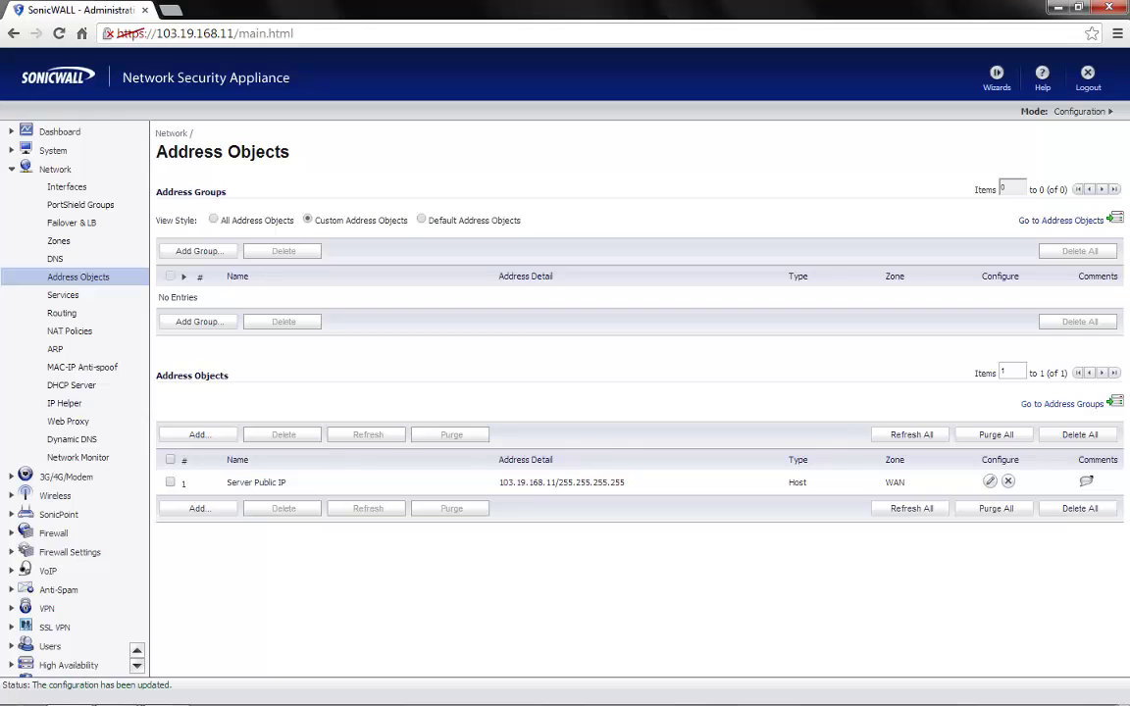
Add a Host address object named "Server Private IP" in the LAN zone with IP address 192.168.168.68.
{"action": "left_click", "coordinate": [199, 434]}
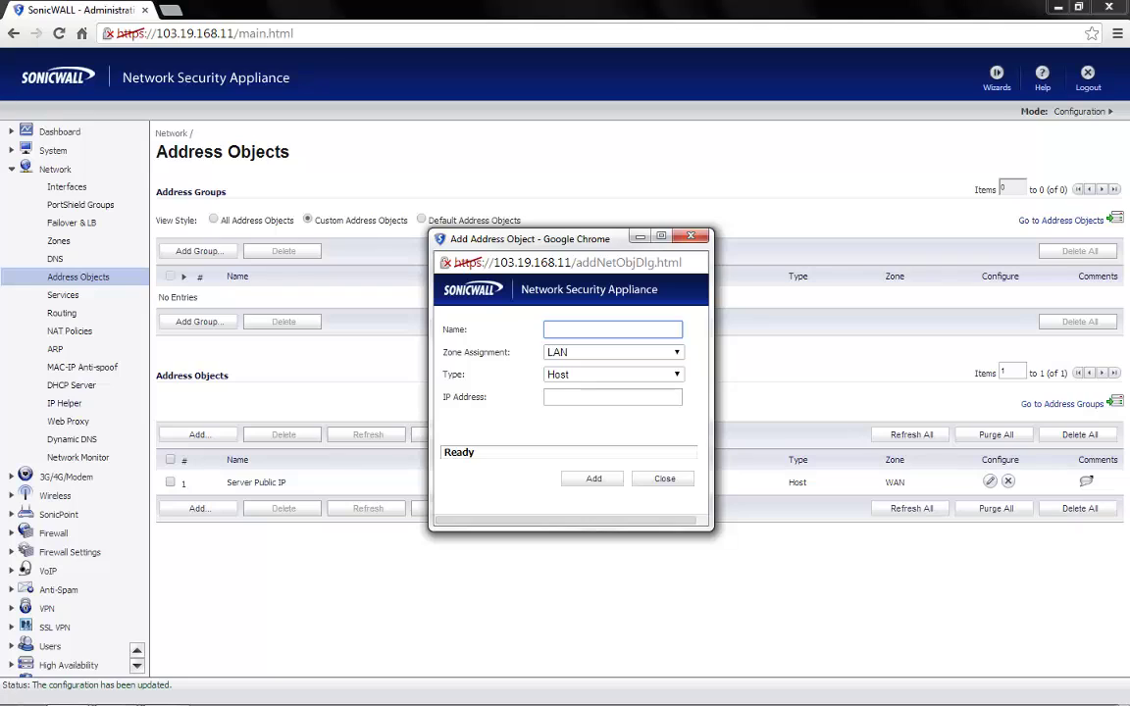
{"action": "type", "text": "Server Private IP"}
{"action": "key", "text": "Tab"}
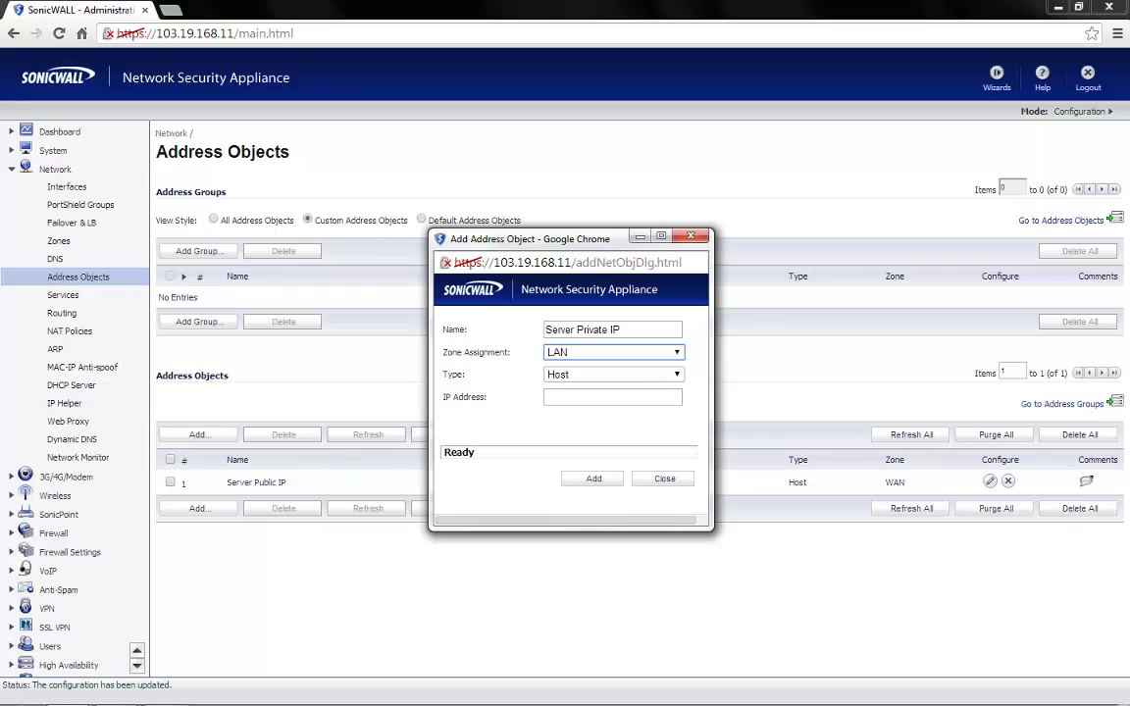
{"action": "key", "text": "Tab"}
{"action": "key", "text": "Tab"}
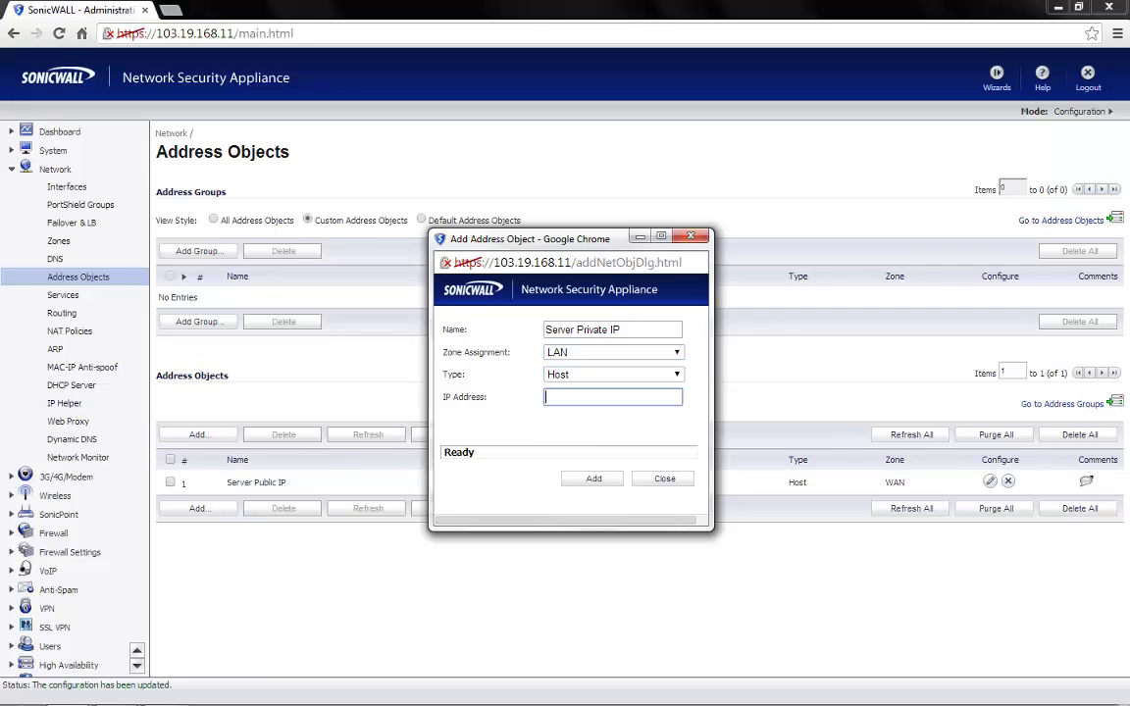
{"action": "type", "text": "192.168.168.68"}
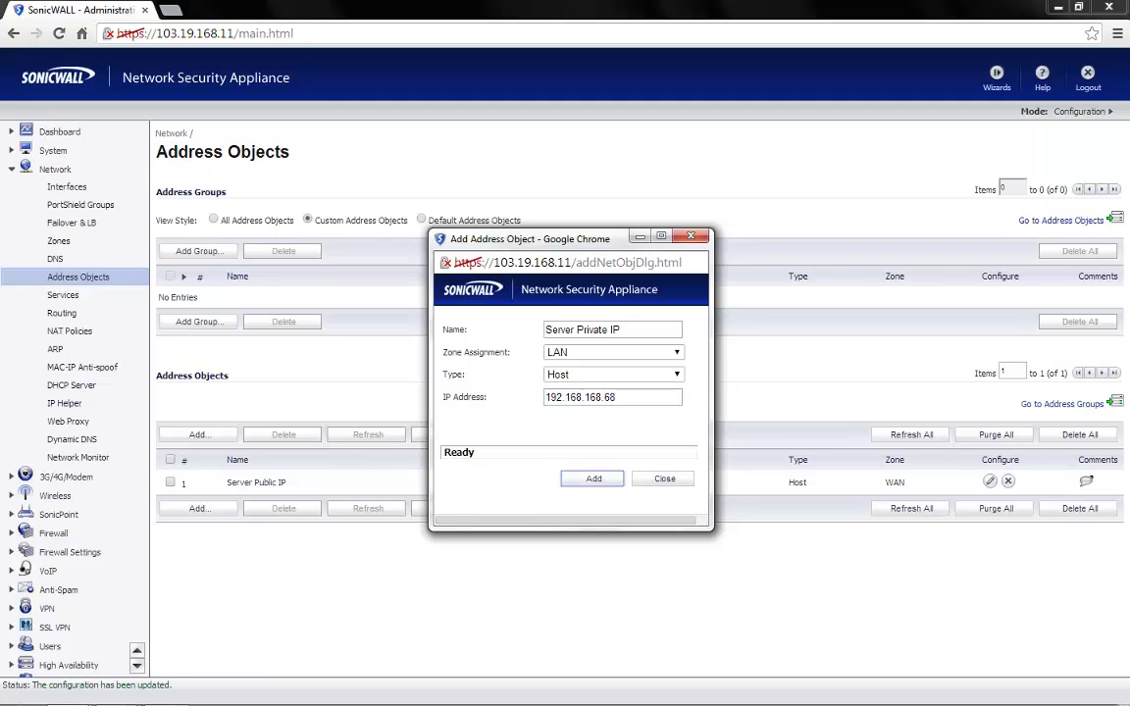
{"action": "key", "text": "Return"}
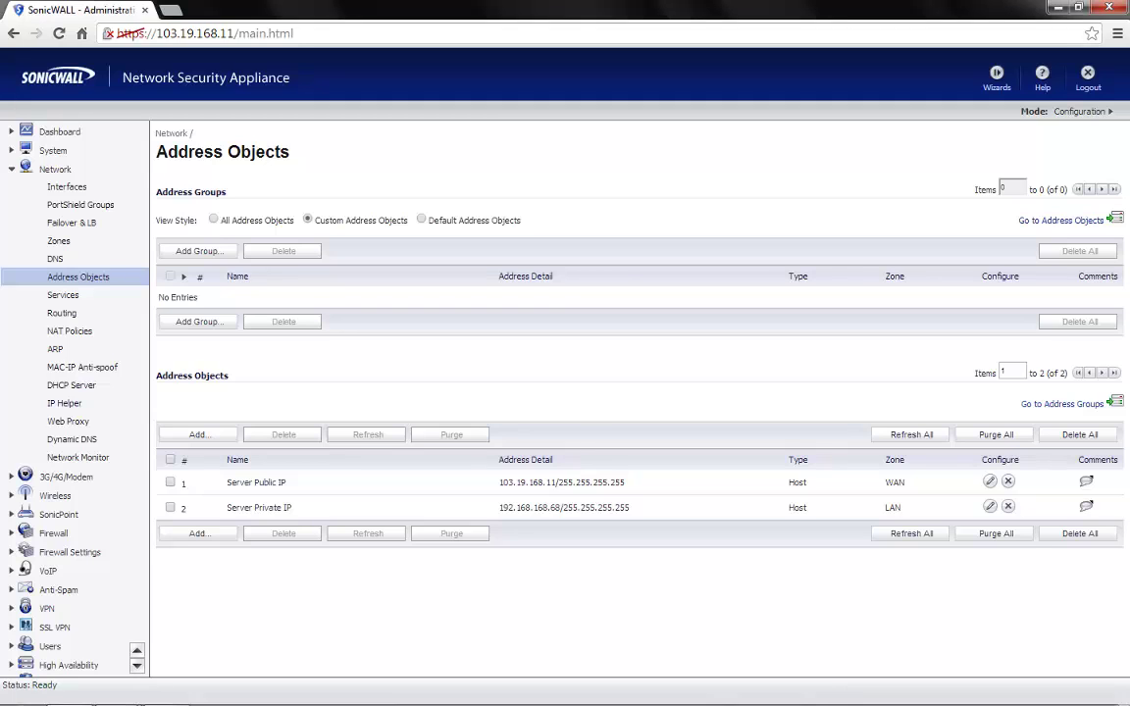
Go to the network services and show only the custom services.
{"action": "left_click", "coordinate": [63, 295]}
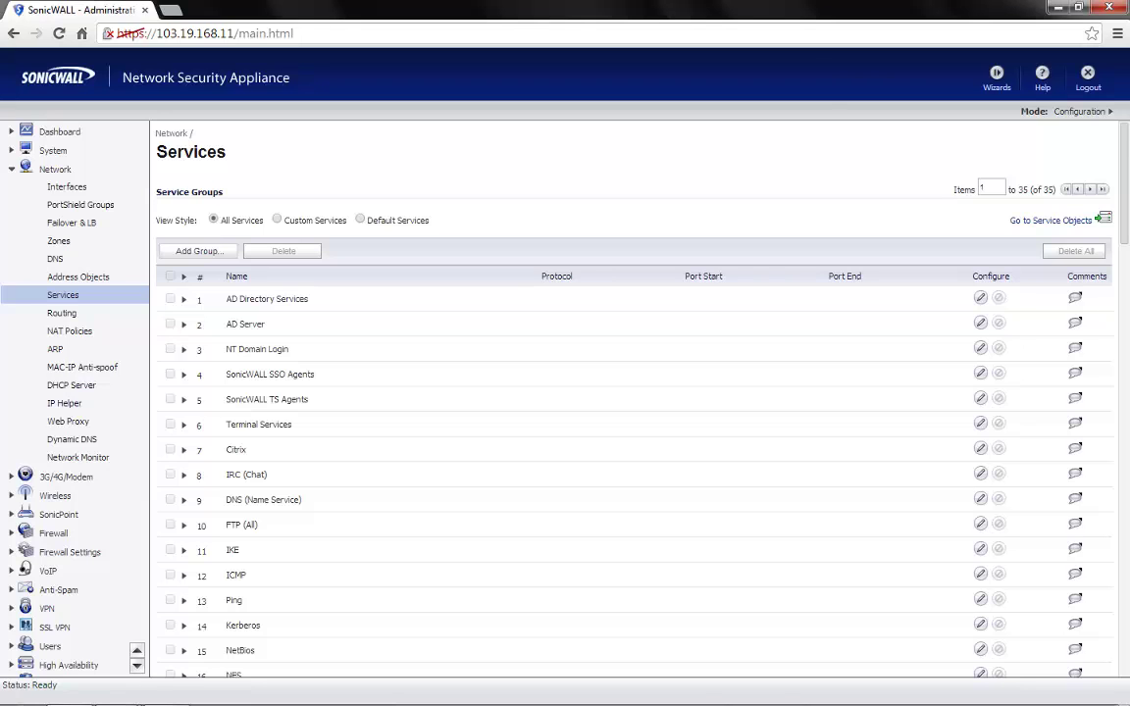
{"action": "scroll", "coordinate": [632, 392], "scroll_direction": "down", "scroll_amount": 10}
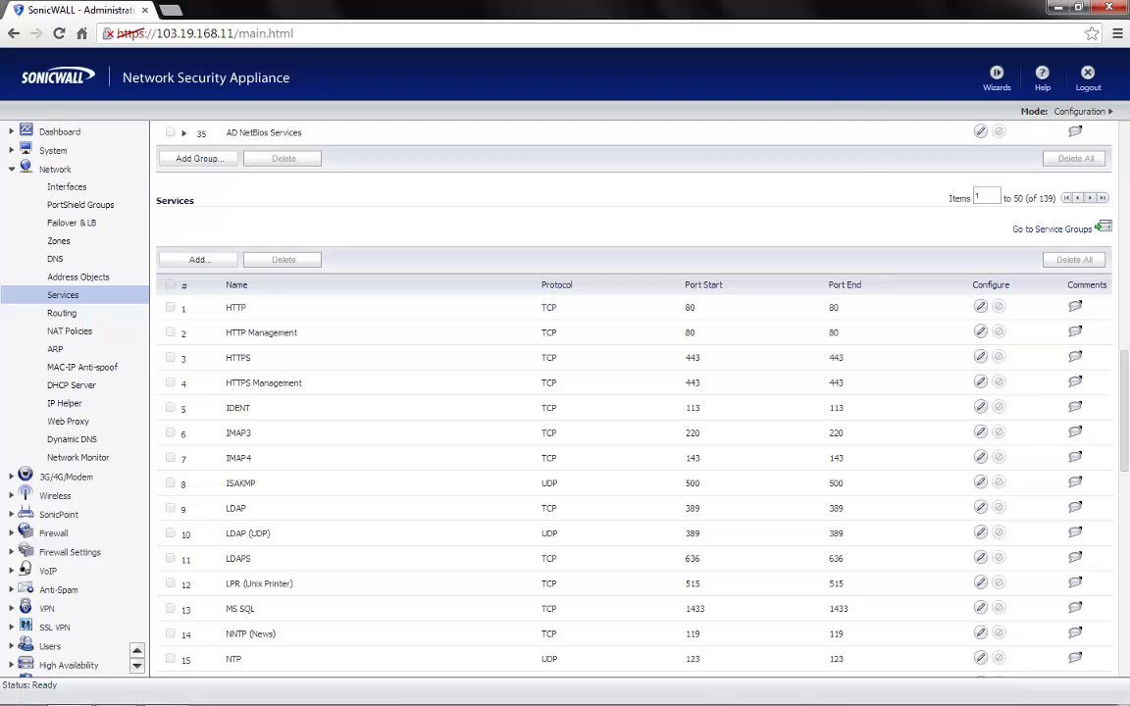
{"action": "scroll", "coordinate": [633, 392], "scroll_direction": "up", "scroll_amount": 10}
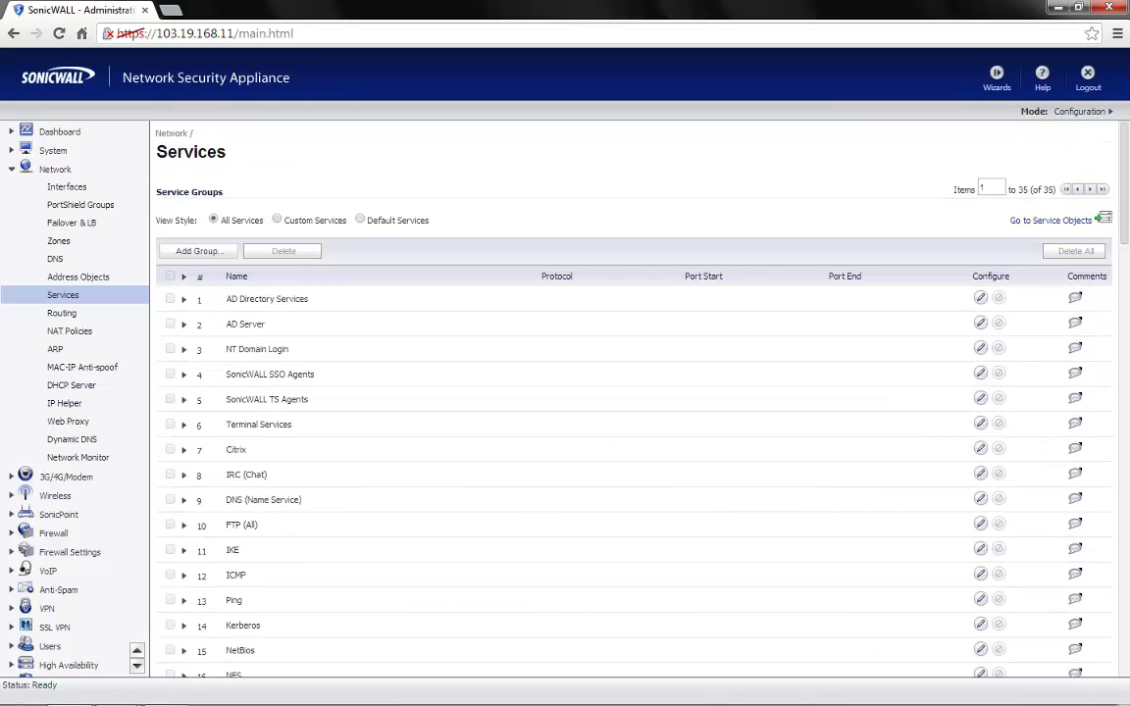
{"action": "left_click", "coordinate": [277, 220]}
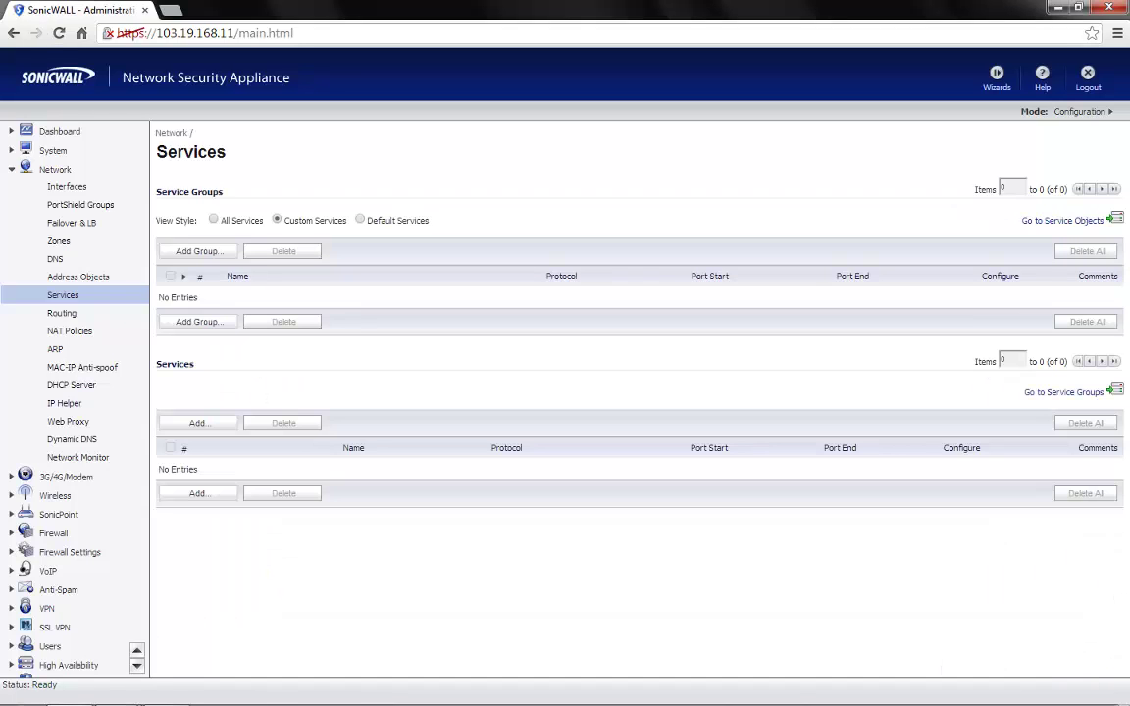
Add a service named "Remote Desktop TCP" with protocol TCP(6) and port range 3389 to 3389.
{"action": "left_click", "coordinate": [199, 423]}
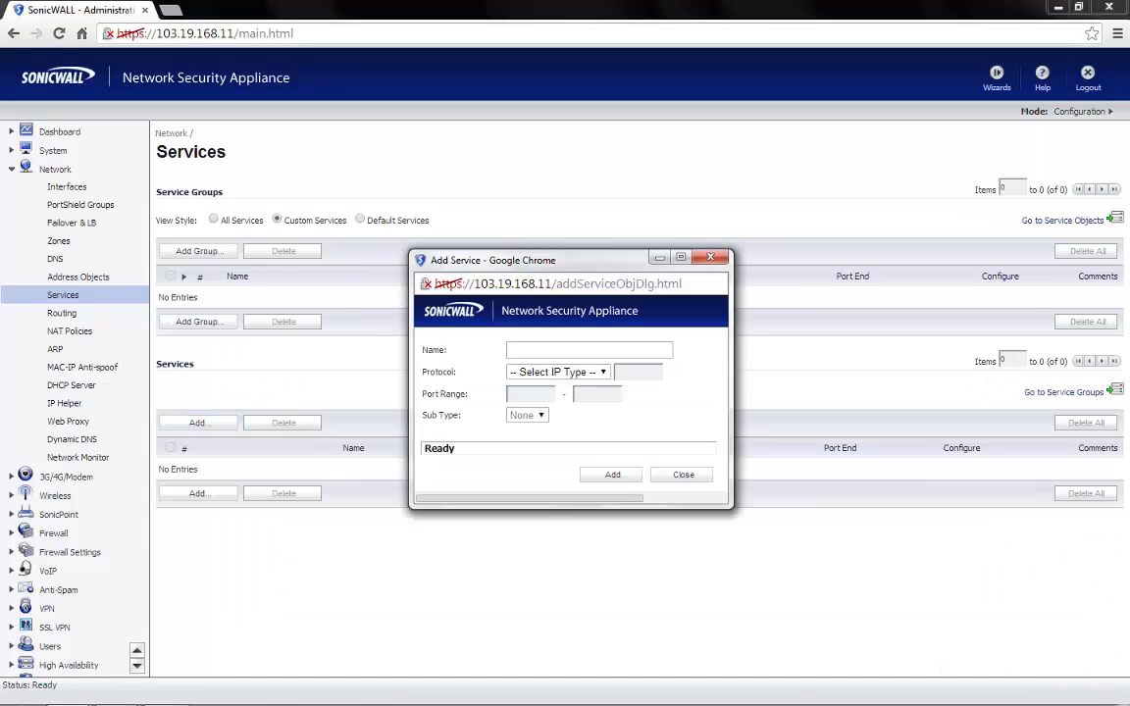
{"action": "left_click", "coordinate": [588, 350]}
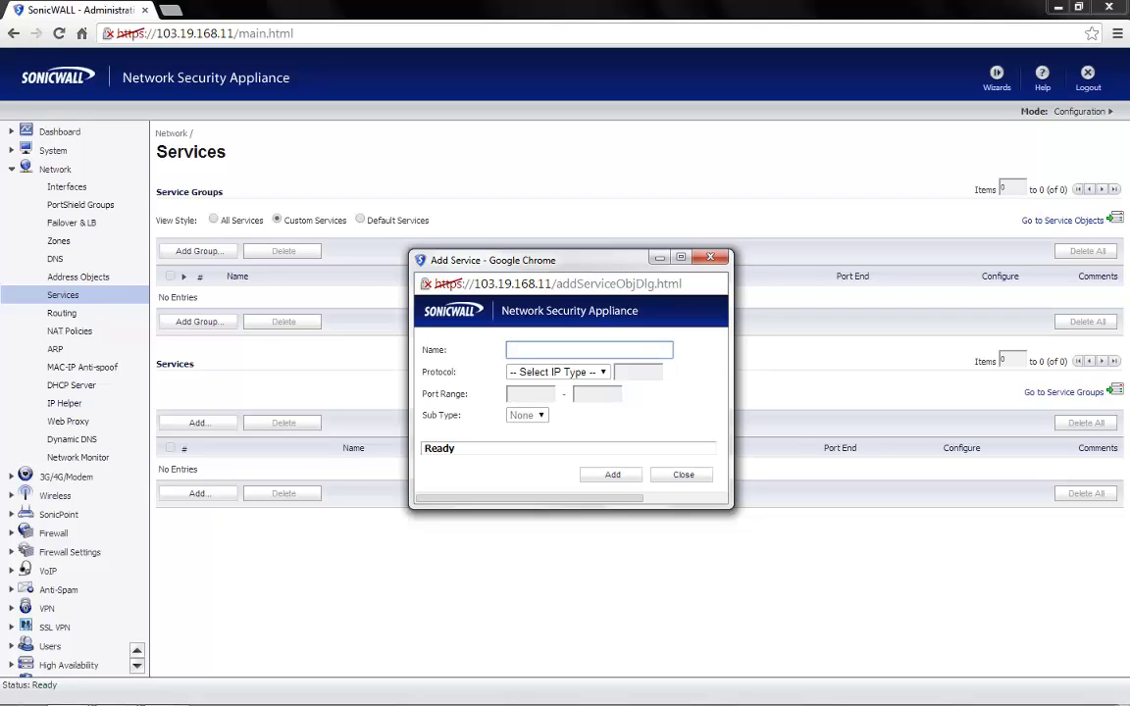
{"action": "type", "text": "Remote Desktop TCP"}
{"action": "key", "text": "Tab"}
{"action": "key", "text": "t"}
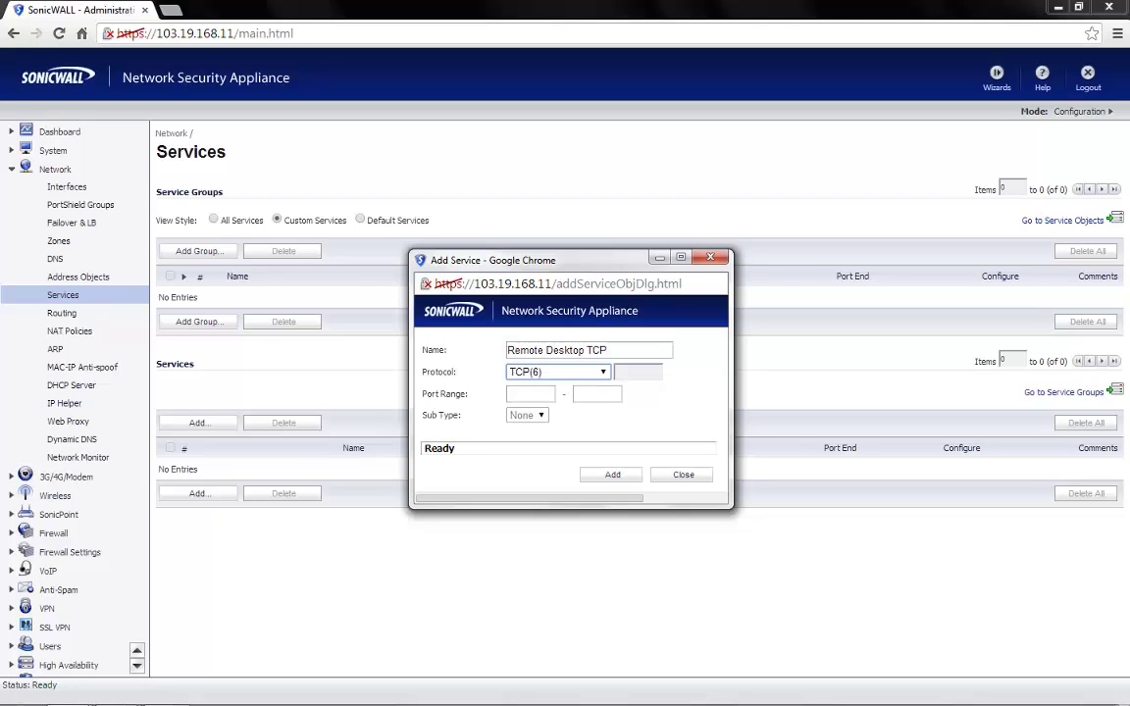
{"action": "key", "text": "Tab"}
{"action": "type", "text": "3389"}
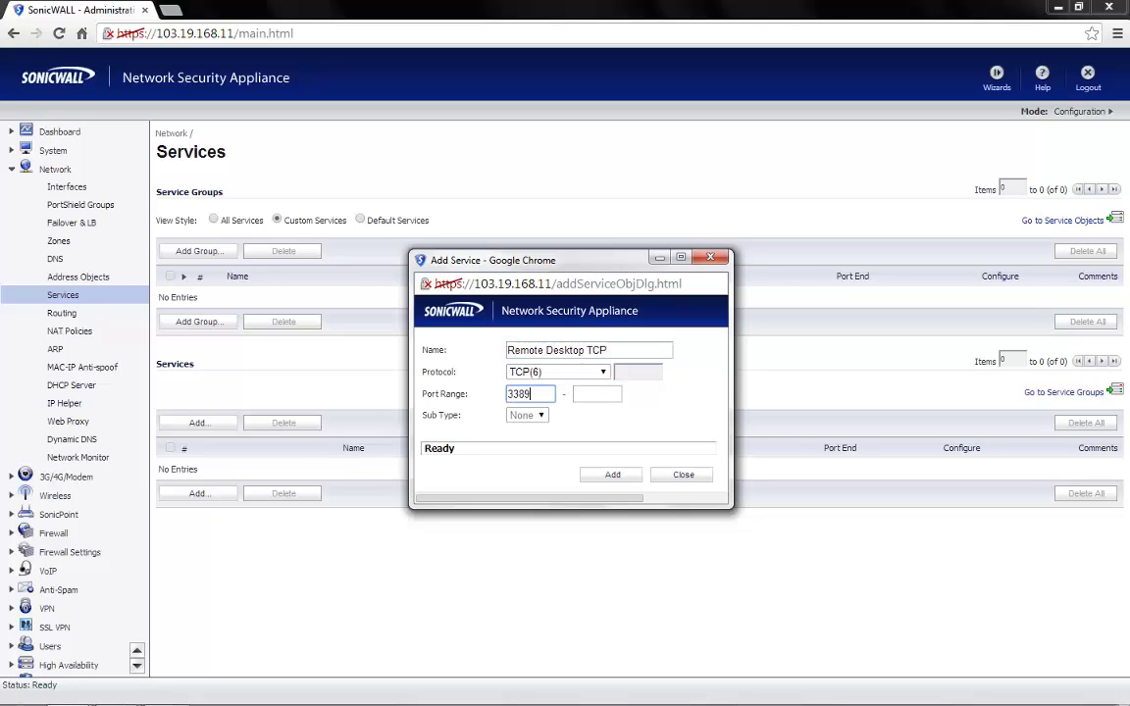
{"action": "key", "text": "Tab"}
{"action": "type", "text": "3389"}
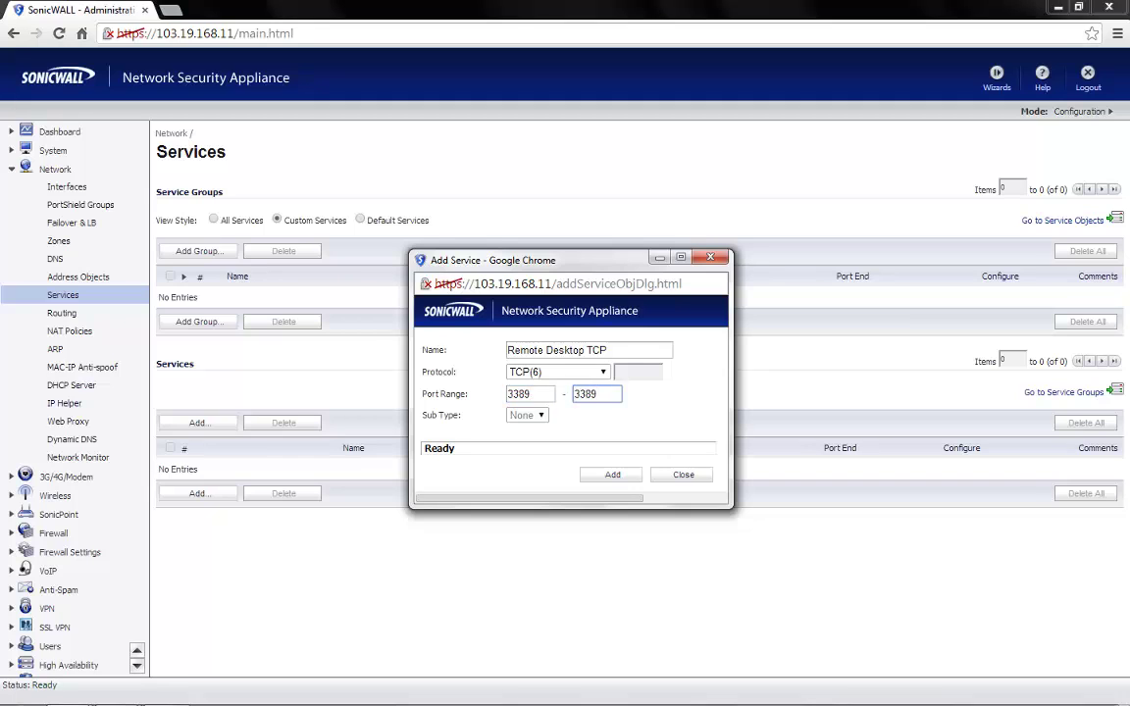
{"action": "key", "text": "Tab"}
{"action": "key", "text": "Return"}
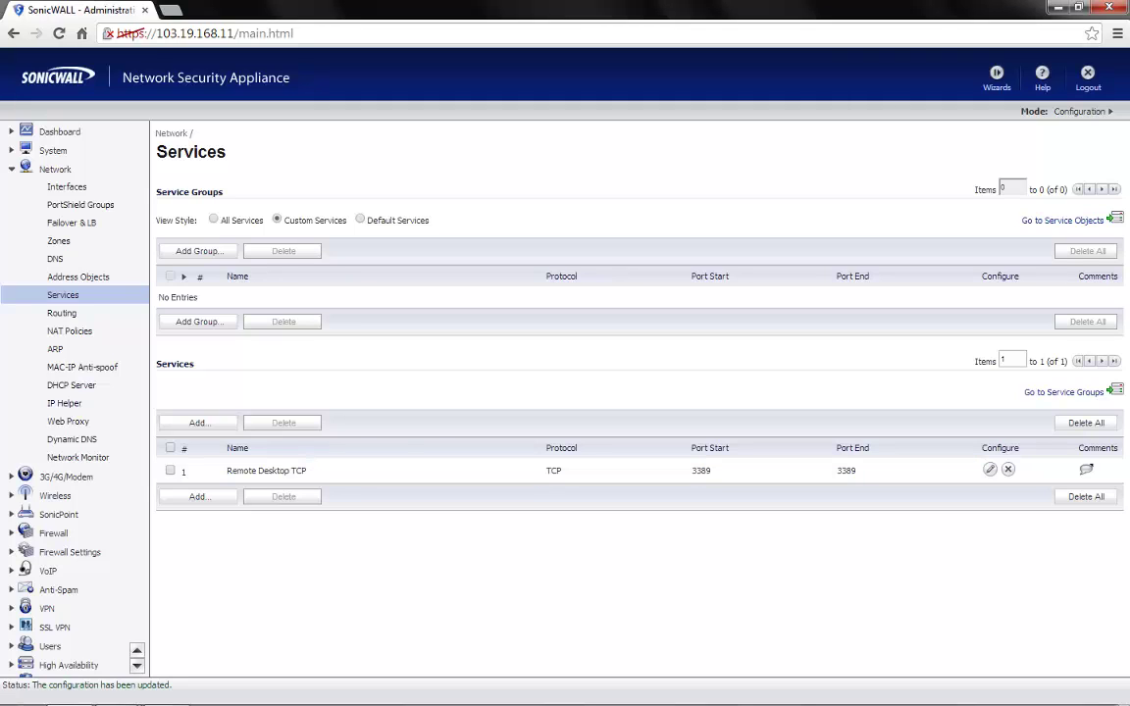
Add a service named "Remote Desktop UDP" with protocol UDP(17) and port range 3389 to 3389.
{"action": "left_click", "coordinate": [199, 497]}
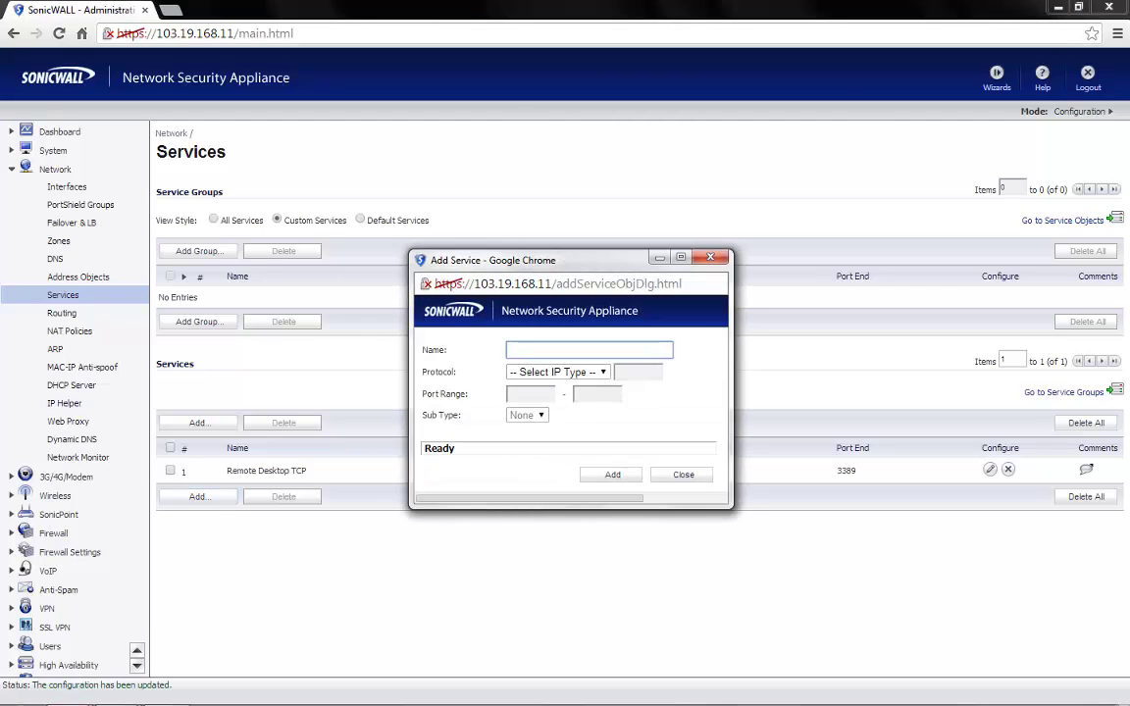
{"action": "type", "text": "Remote Desktop UDP"}
{"action": "key", "text": "Tab"}
{"action": "key", "text": "u"}
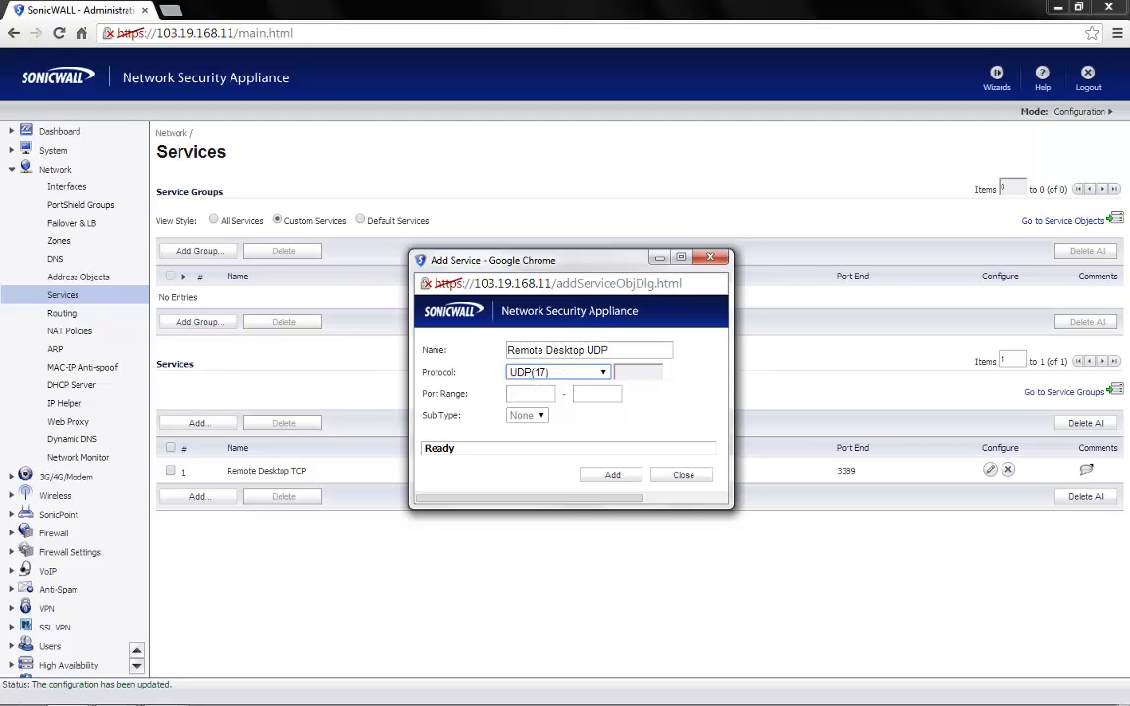
{"action": "key", "text": "Tab"}
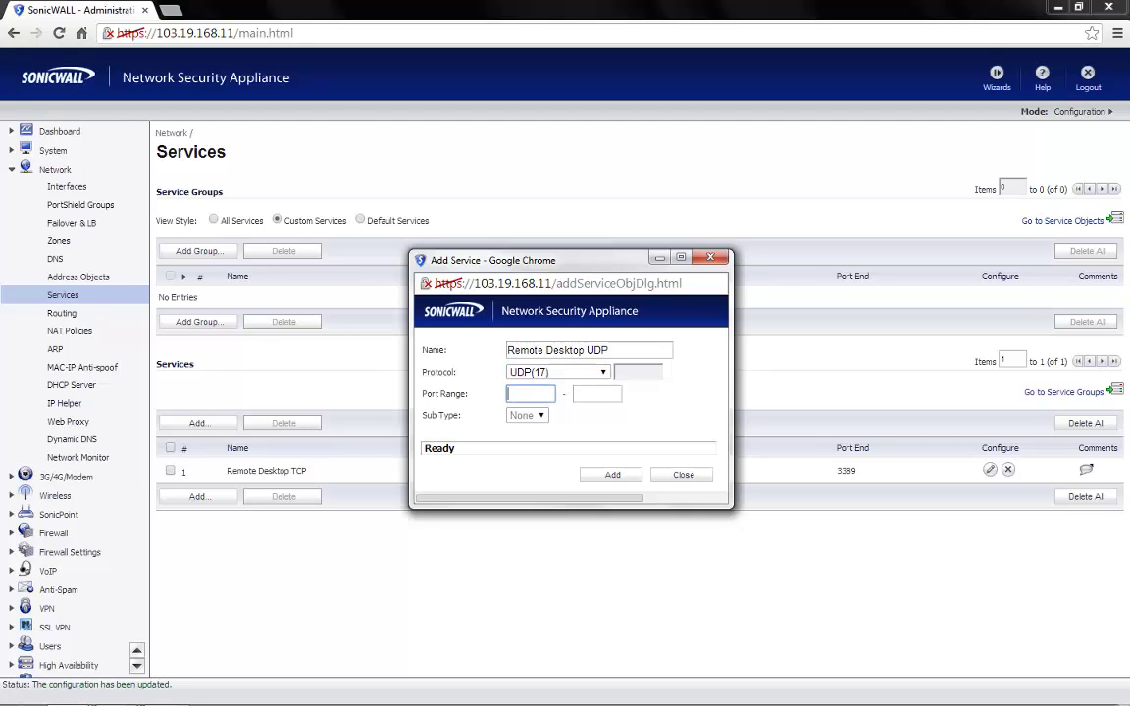
{"action": "type", "text": "3389"}
{"action": "key", "text": "Tab"}
{"action": "type", "text": "3389"}
{"action": "key", "text": "Return"}
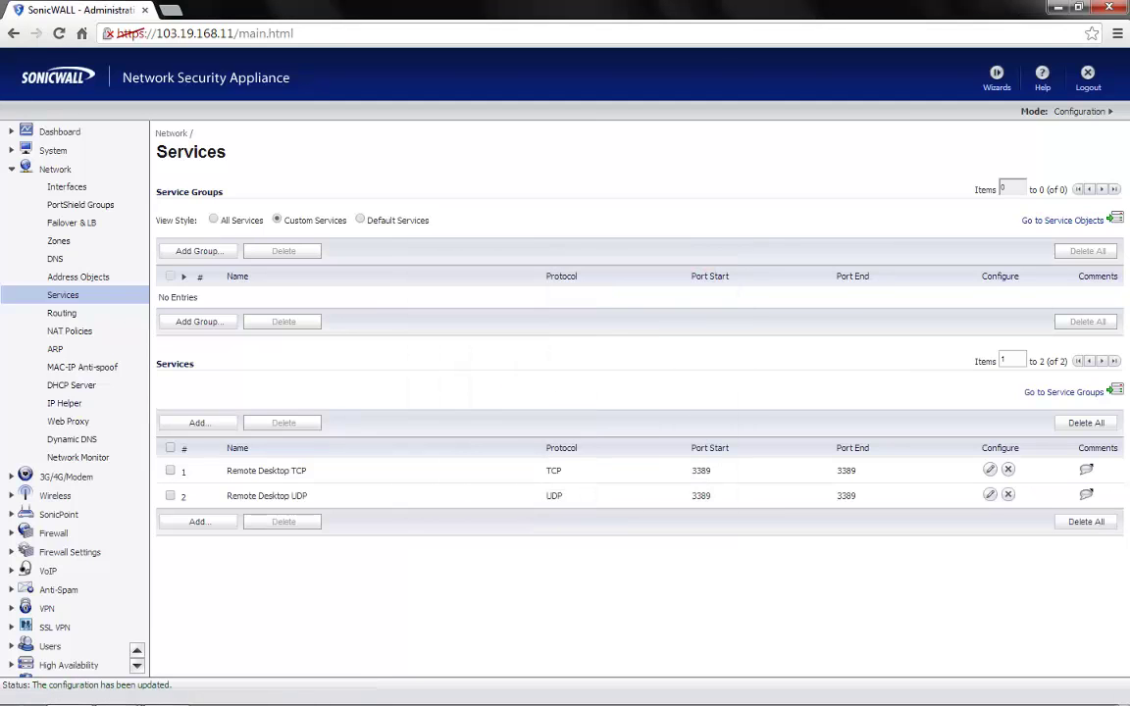
Start a new service group named "Remote Desktop Services".
{"action": "left_click_drag", "start_coordinate": [308, 472], "coordinate": [564, 496]}
{"action": "left_click", "coordinate": [564, 496]}
{"action": "left_click", "coordinate": [199, 322]}
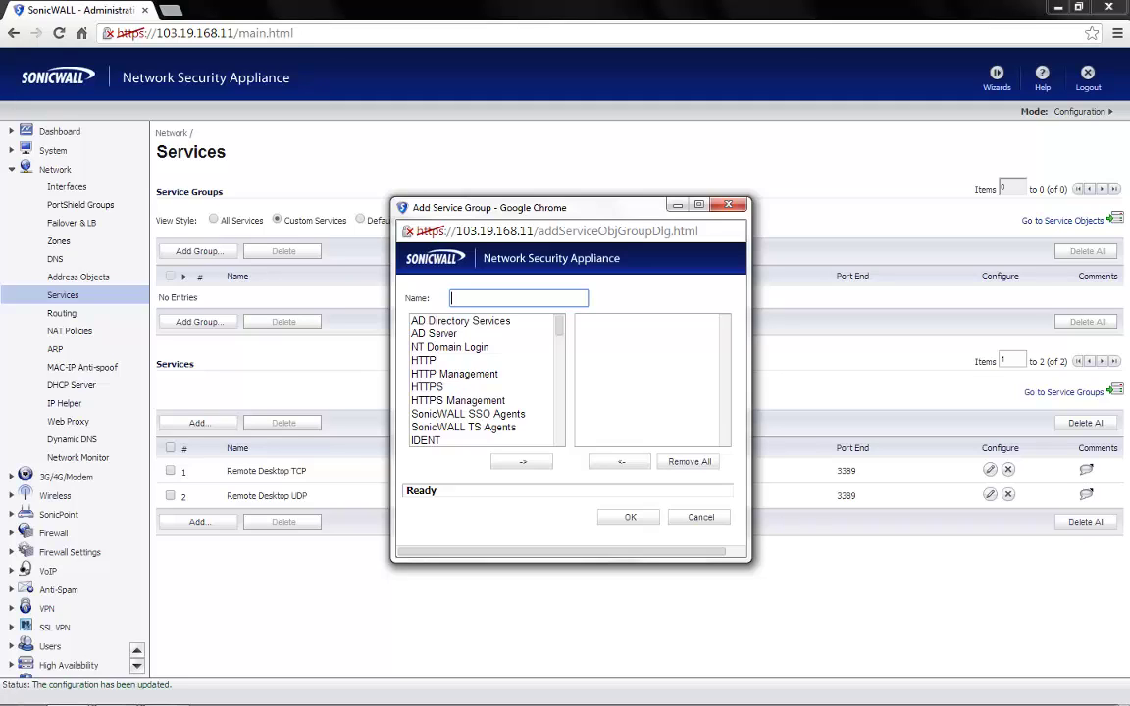
{"action": "type", "text": "Remote Desktop Service"}
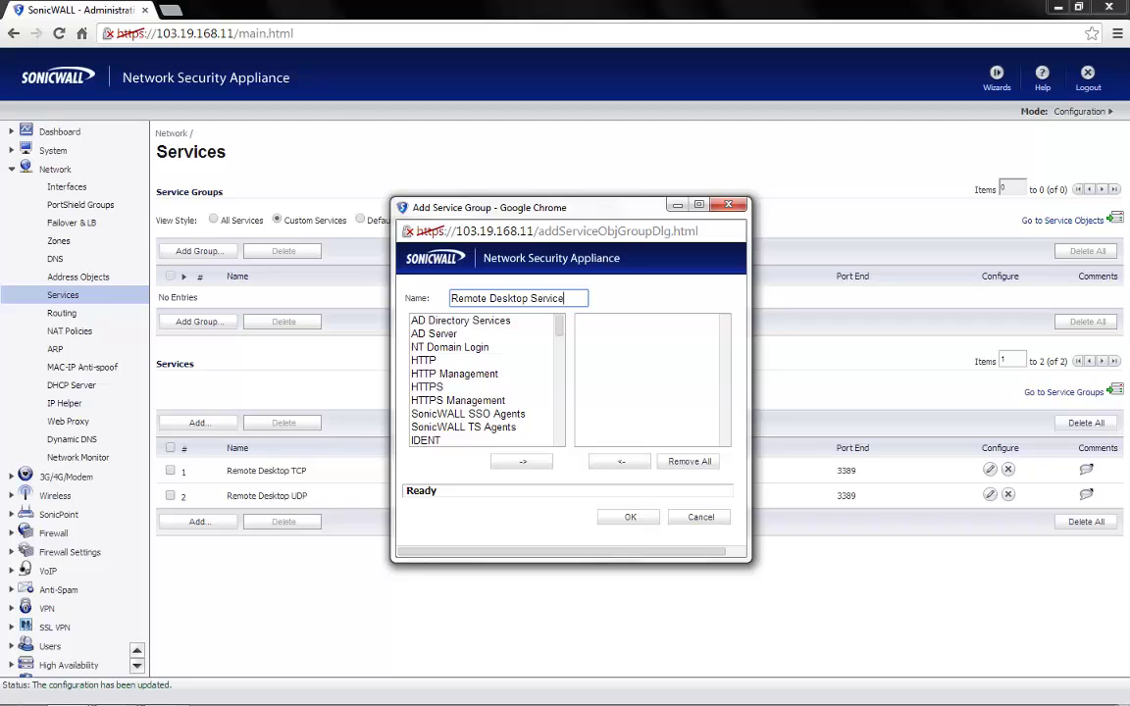
{"action": "type", "text": "s"}
Add the Remote Desktop TCP and Remote Desktop UDP services to the new service group and save it.
{"action": "left_click", "coordinate": [470, 387]}
{"action": "key", "text": "r"}
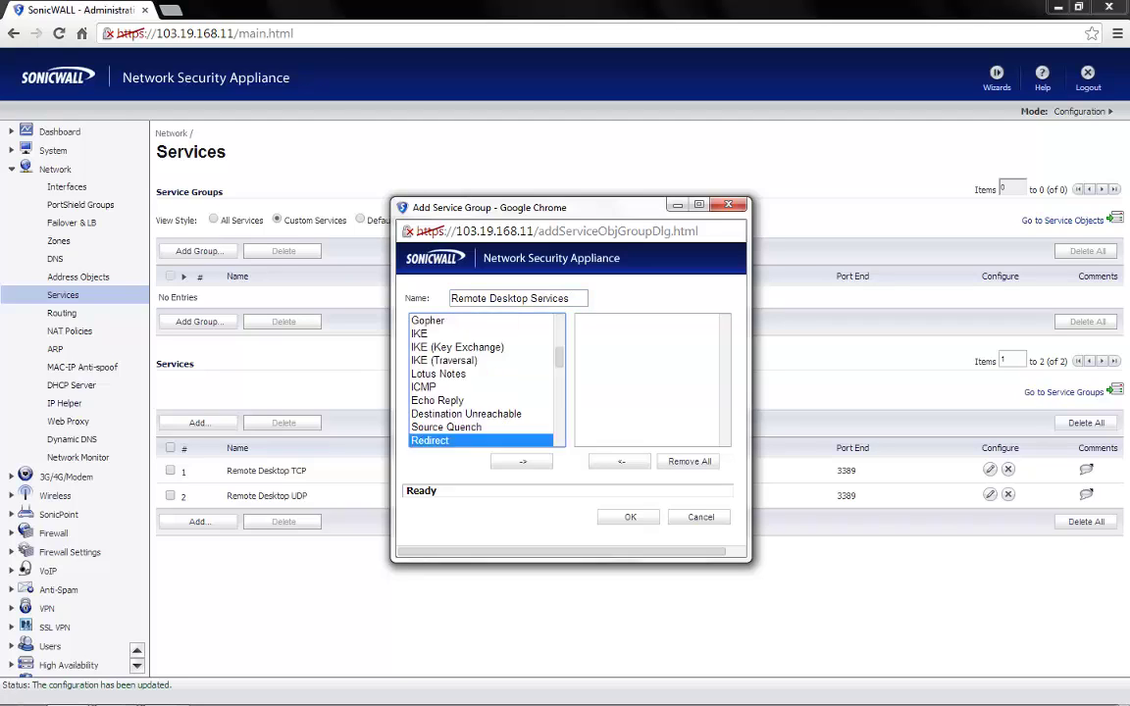
{"action": "key", "text": "r"}
{"action": "key", "text": "r"}
{"action": "key", "text": "r"}
{"action": "key", "text": "r"}
{"action": "key", "text": "r"}
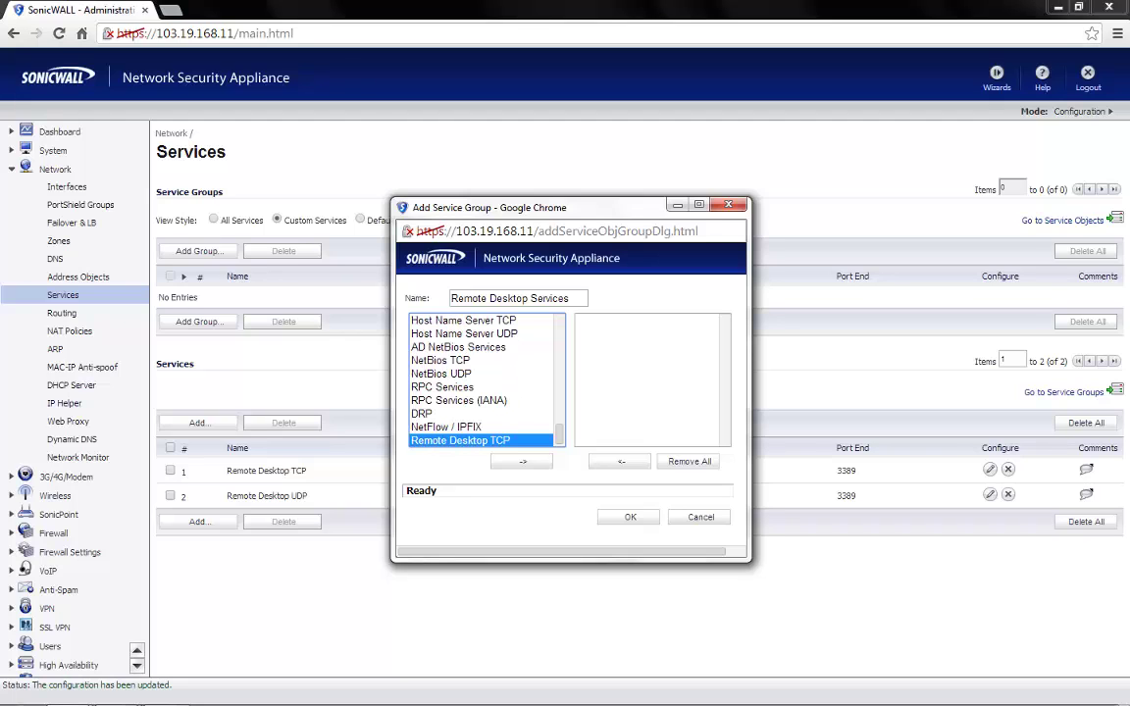
{"action": "left_click", "coordinate": [521, 462]}
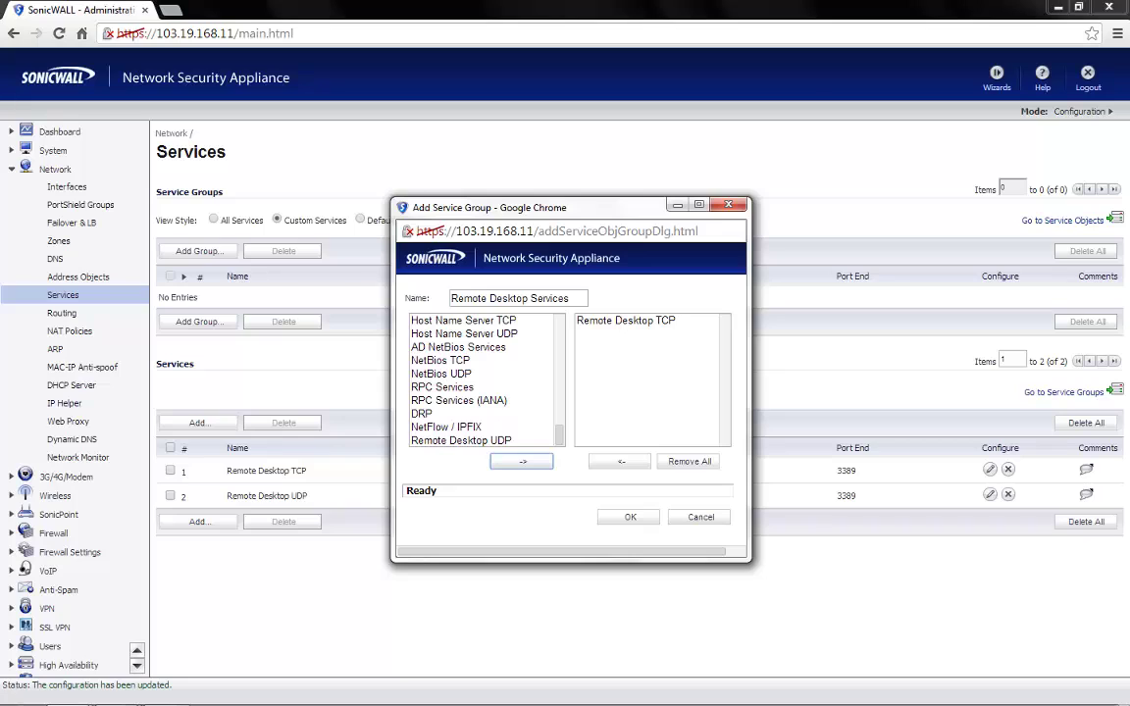
{"action": "left_click", "coordinate": [462, 440]}
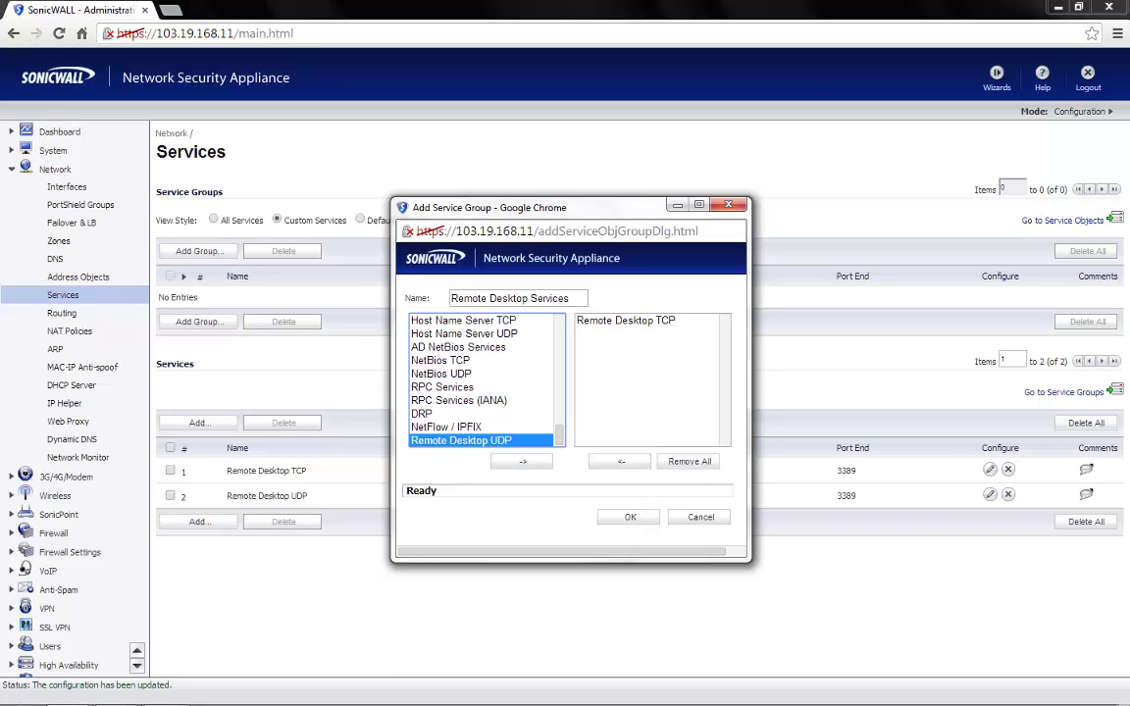
{"action": "key", "text": "Tab"}
{"action": "key", "text": "space"}
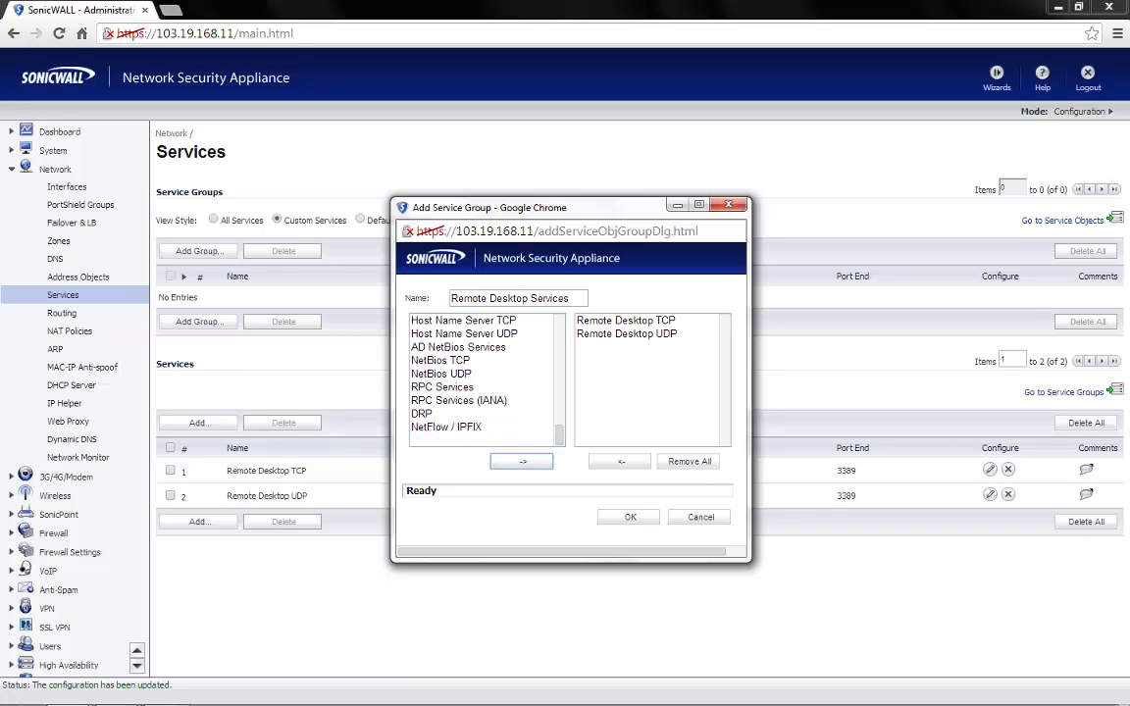
{"action": "left_click", "coordinate": [630, 517]}
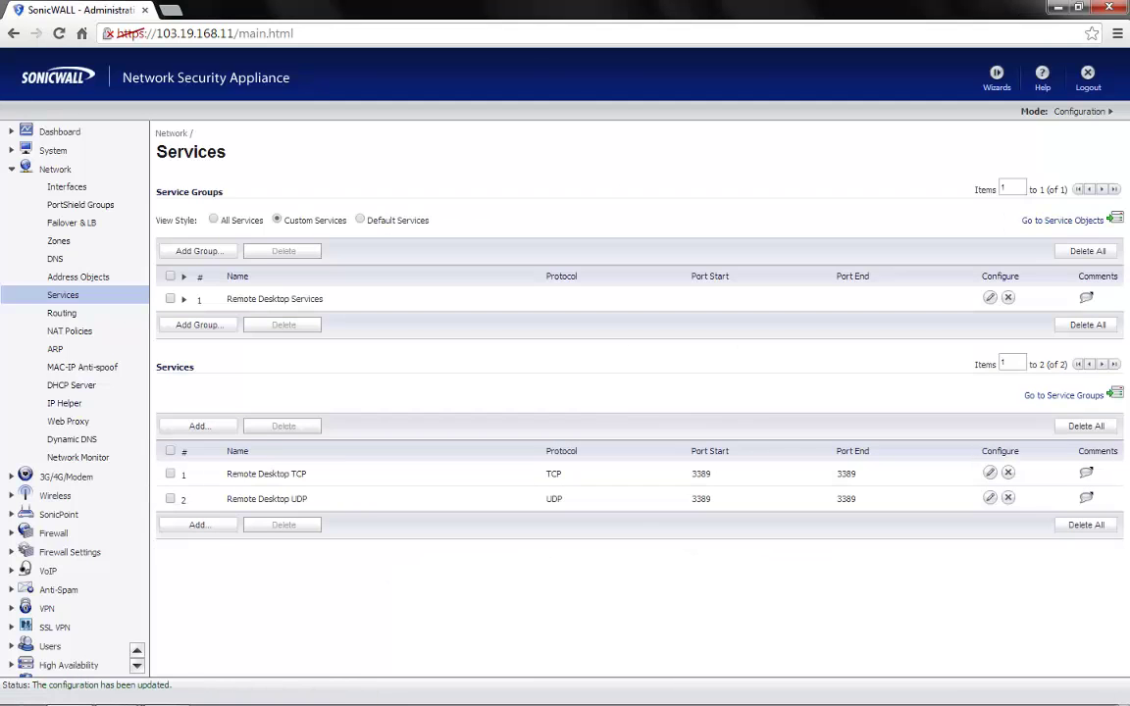
Expand the Remote Desktop Services group and review its member services with their protocols and ports.
{"action": "left_click_drag", "start_coordinate": [325, 299], "coordinate": [201, 296]}
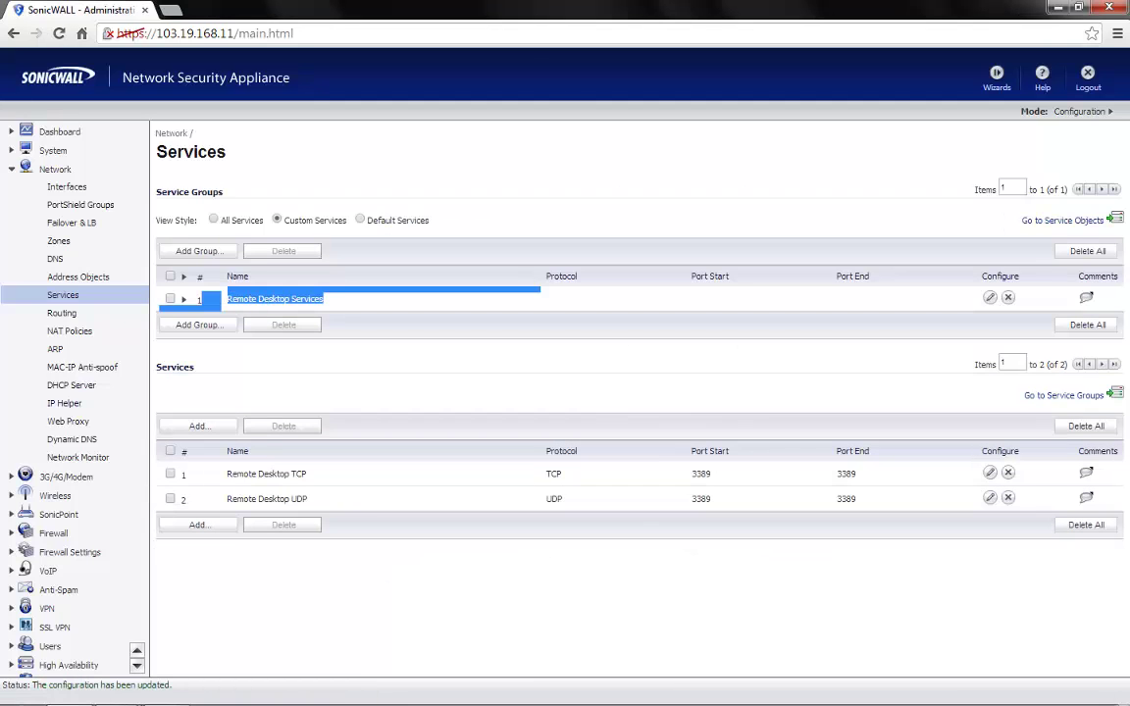
{"action": "left_click", "coordinate": [363, 300]}
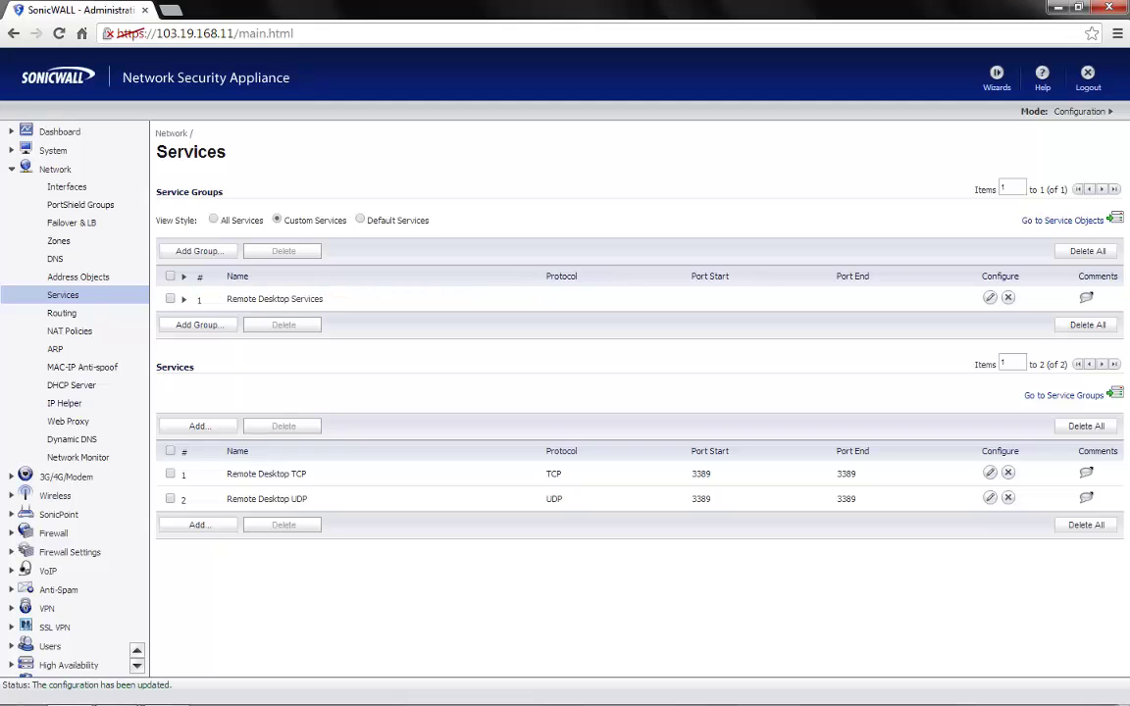
{"action": "left_click", "coordinate": [184, 300]}
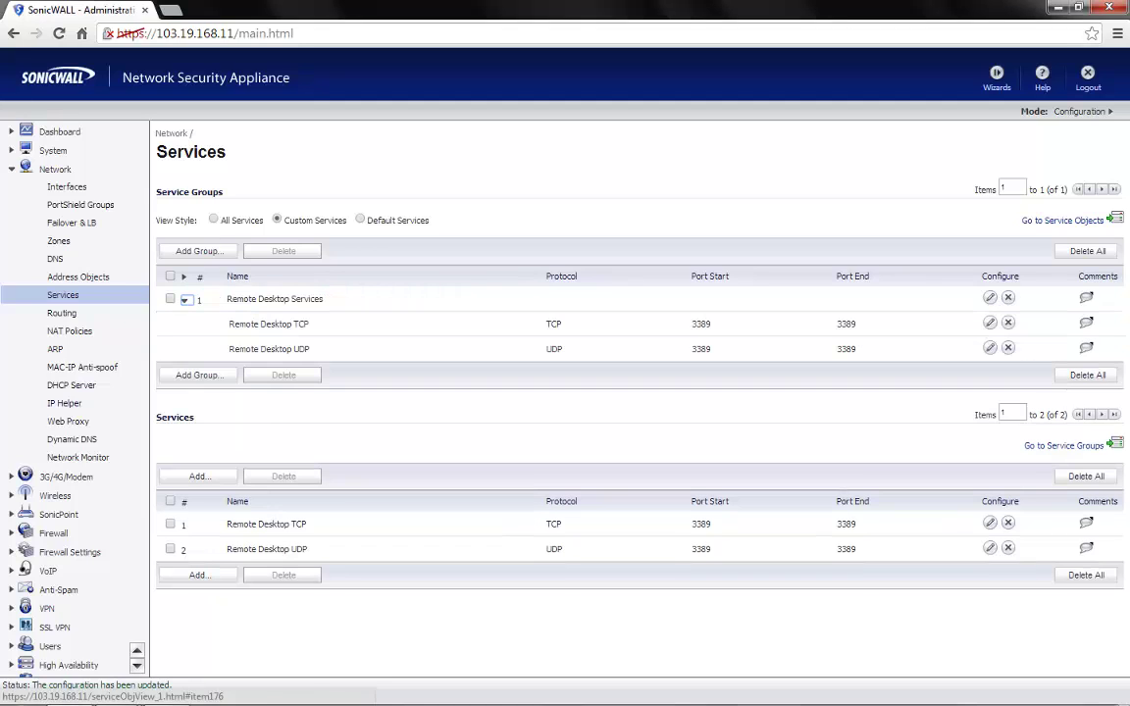
{"action": "left_click_drag", "start_coordinate": [227, 324], "coordinate": [721, 349]}
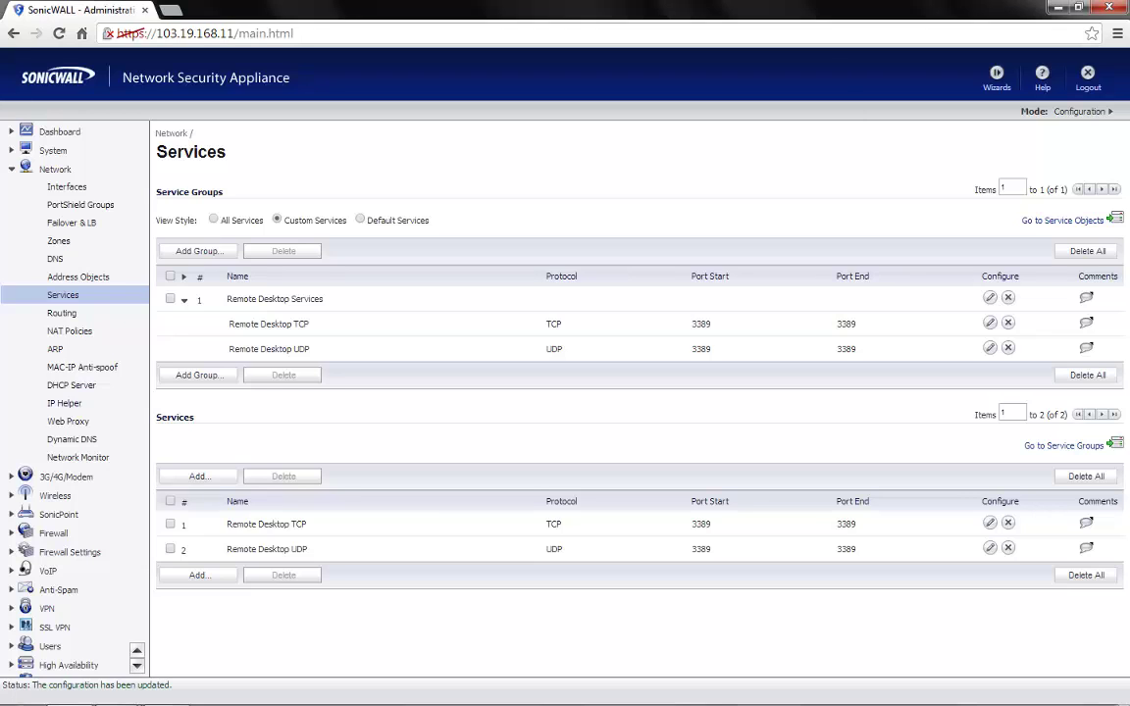
Go to the NAT policies, show only the custom ones, and start a new policy.
{"action": "left_click", "coordinate": [70, 331]}
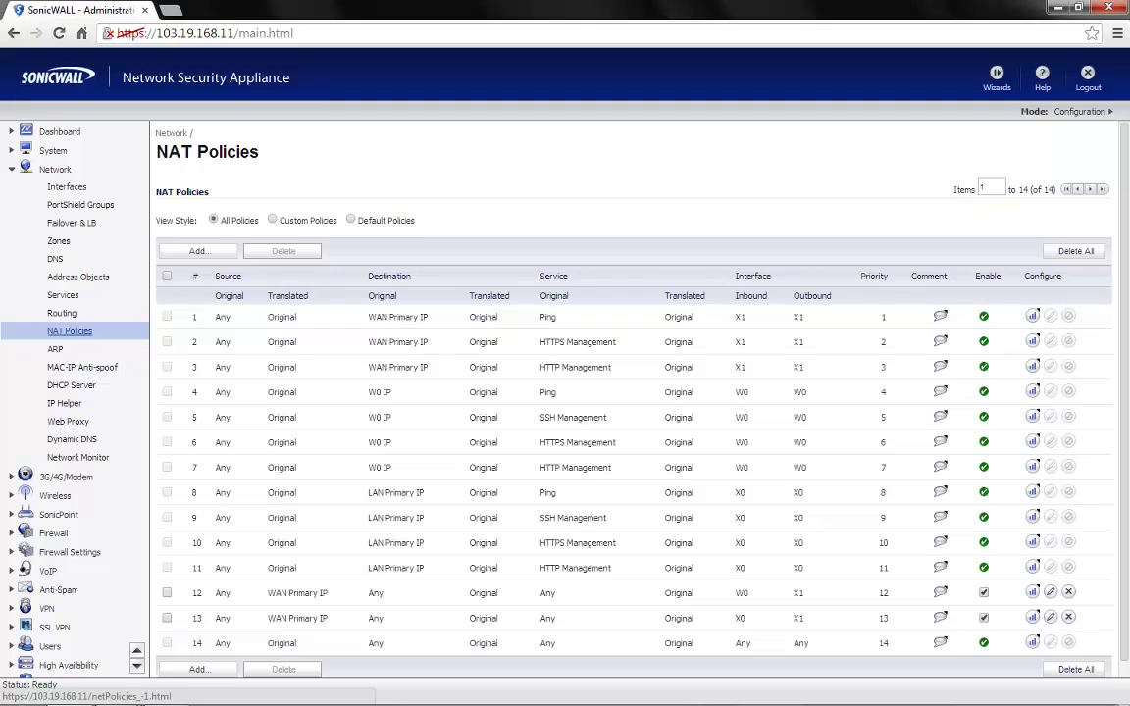
{"action": "left_click", "coordinate": [273, 219]}
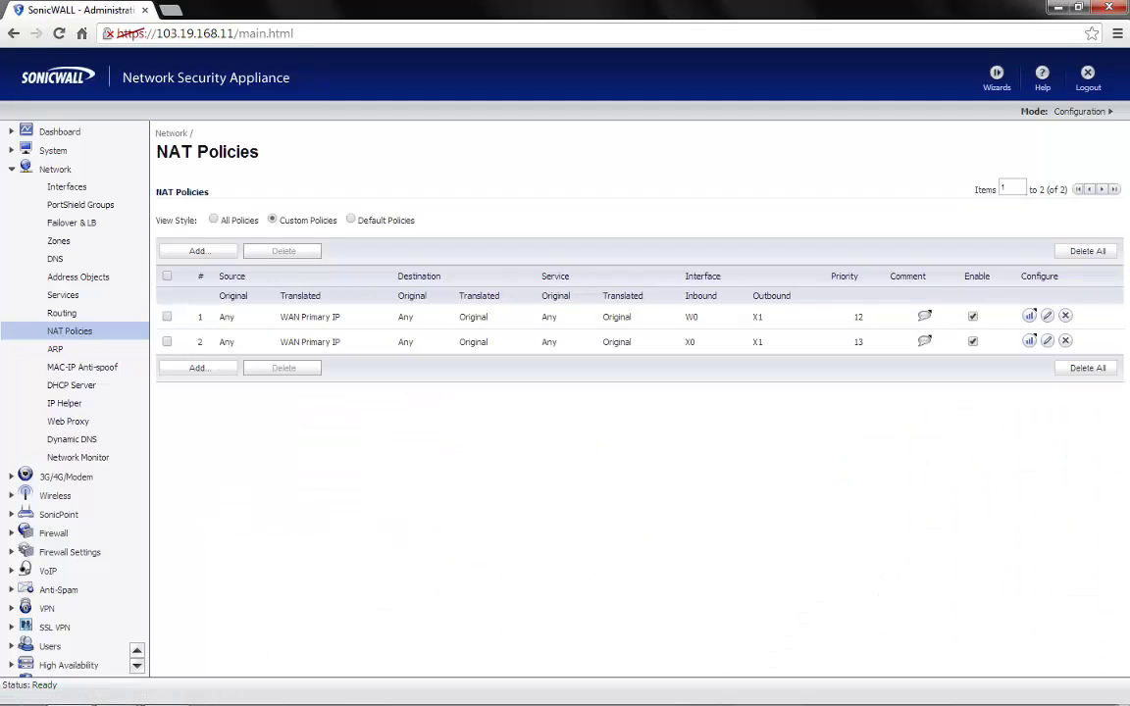
{"action": "left_click", "coordinate": [198, 367]}
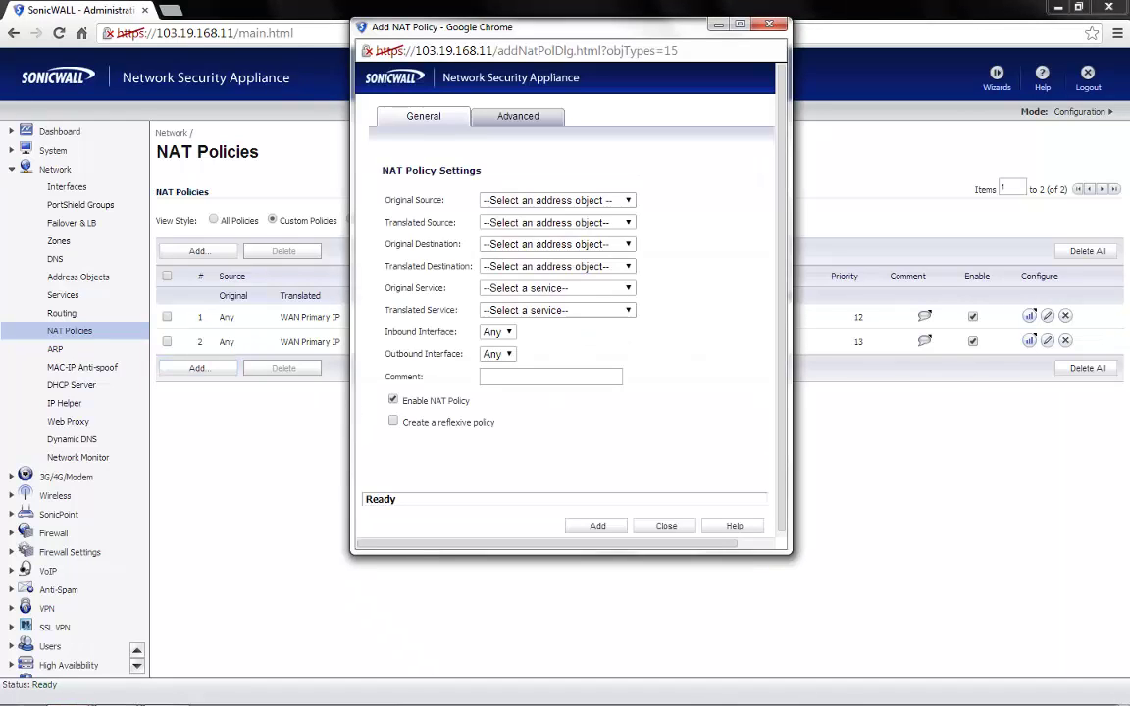
Set the NAT policy's original source to Any and its translated source to Original.
{"action": "left_click", "coordinate": [558, 200]}
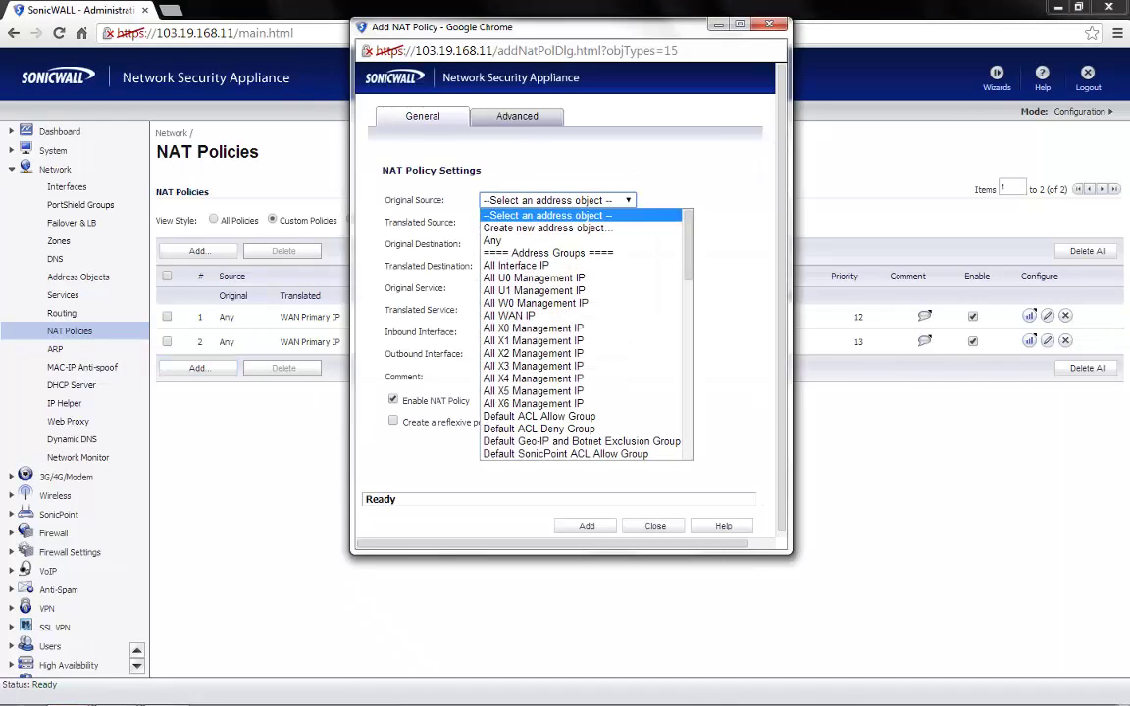
{"action": "key", "text": "Return"}
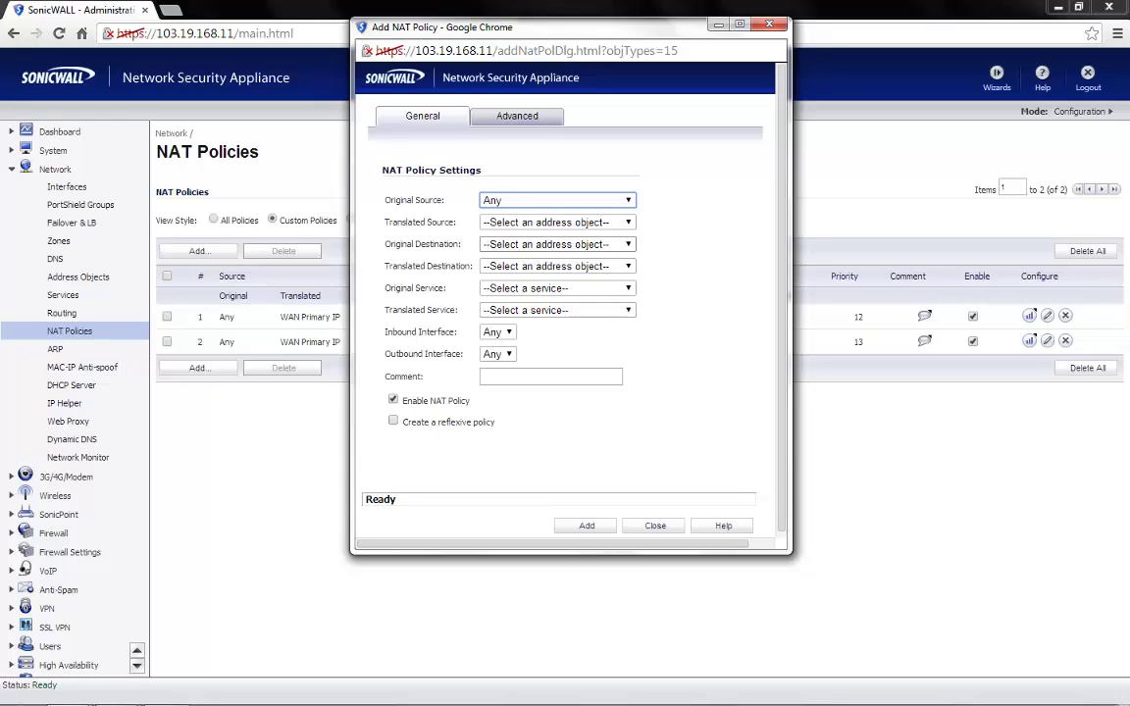
{"action": "left_click", "coordinate": [558, 222]}
{"action": "key", "text": "Return"}
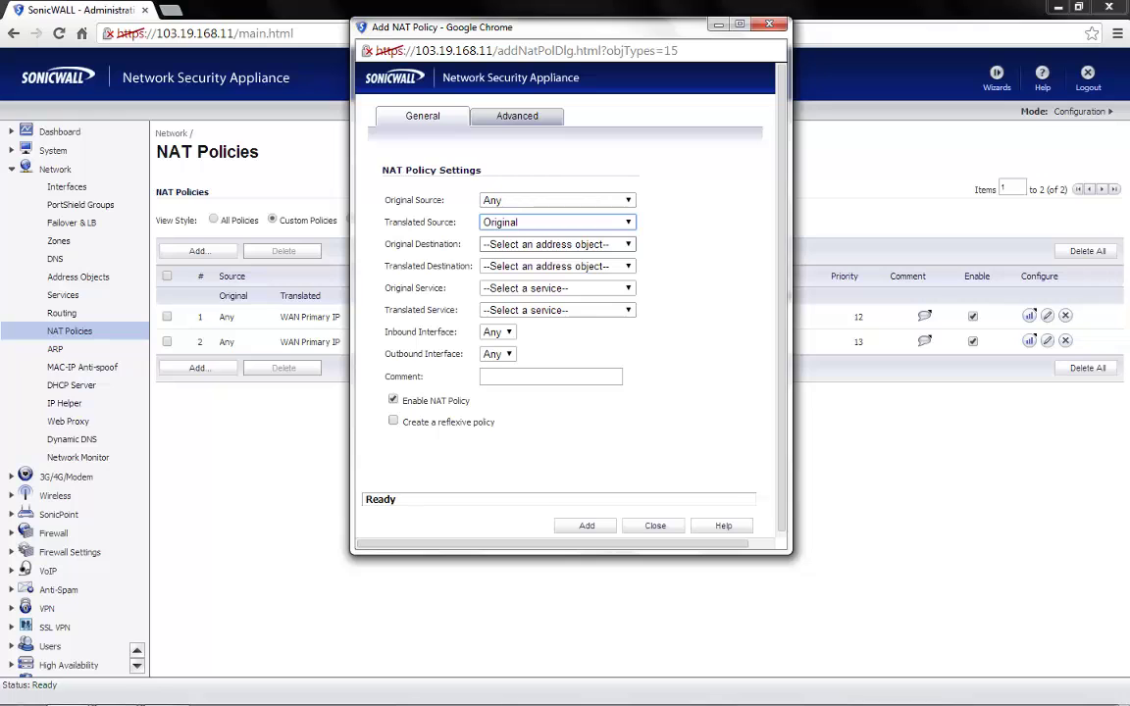
Set the NAT policy's original destination to Server Public IP and its translated destination to Server Private IP.
{"action": "left_click", "coordinate": [558, 244]}
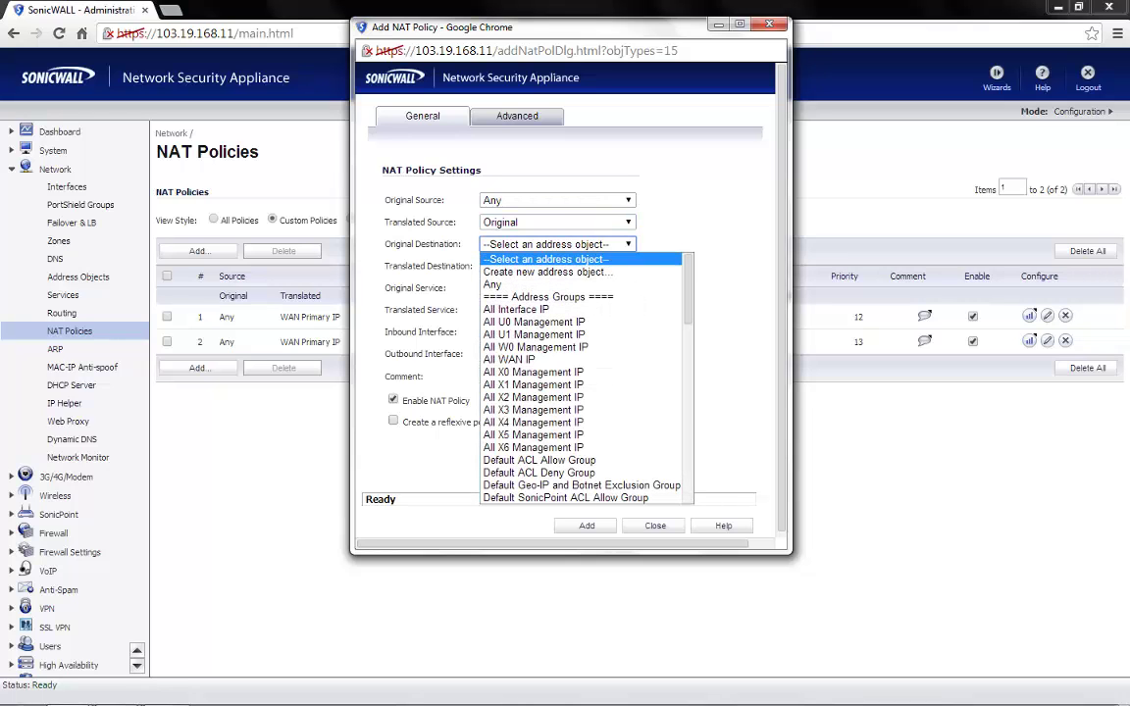
{"action": "key", "text": "s"}
{"action": "key", "text": "s"}
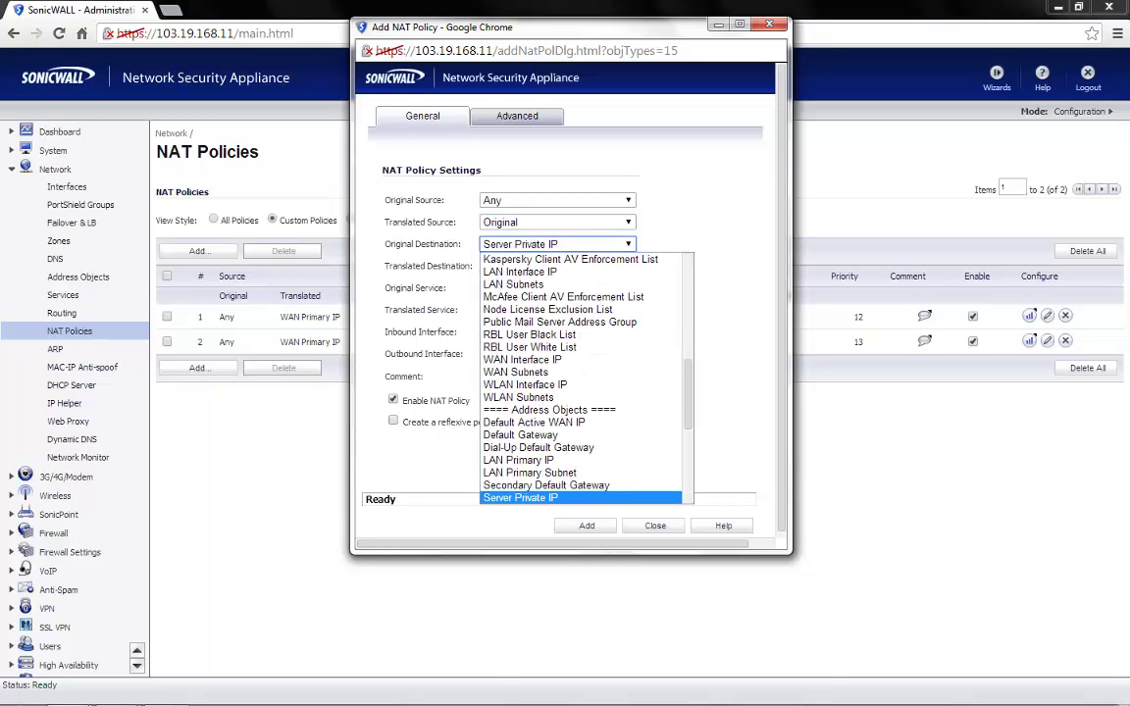
{"action": "key", "text": "Down"}
{"action": "key", "text": "Return"}
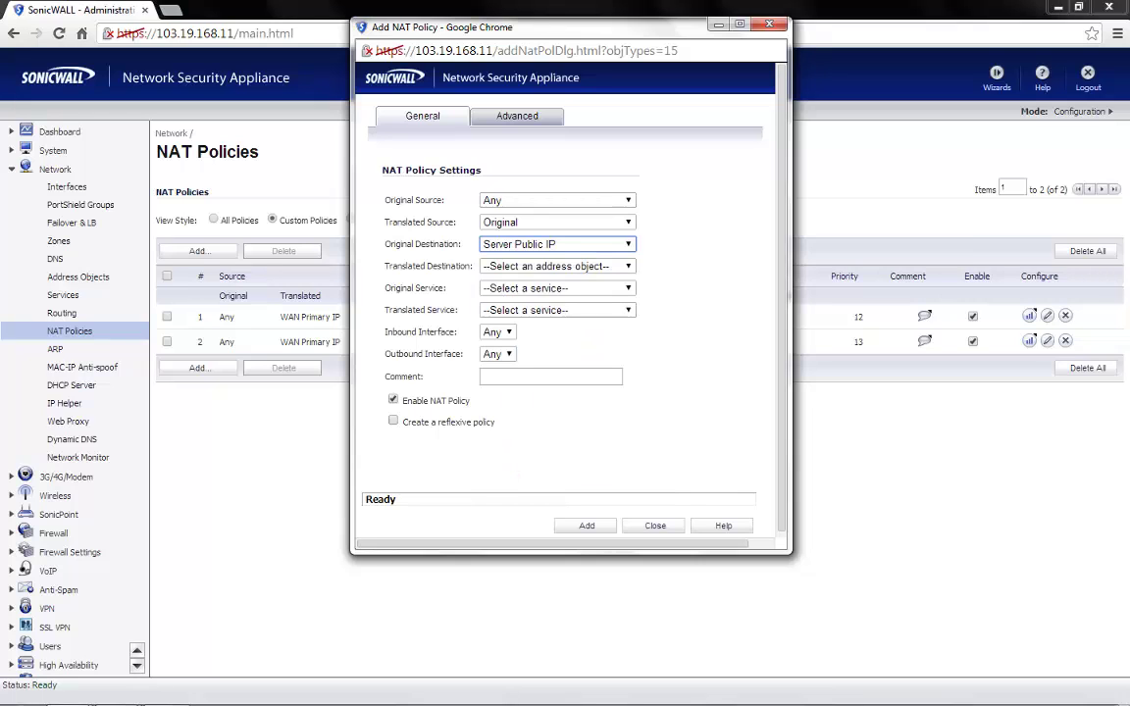
{"action": "key", "text": "Tab"}
{"action": "key", "text": "alt+Down"}
{"action": "type", "text": "ser"}
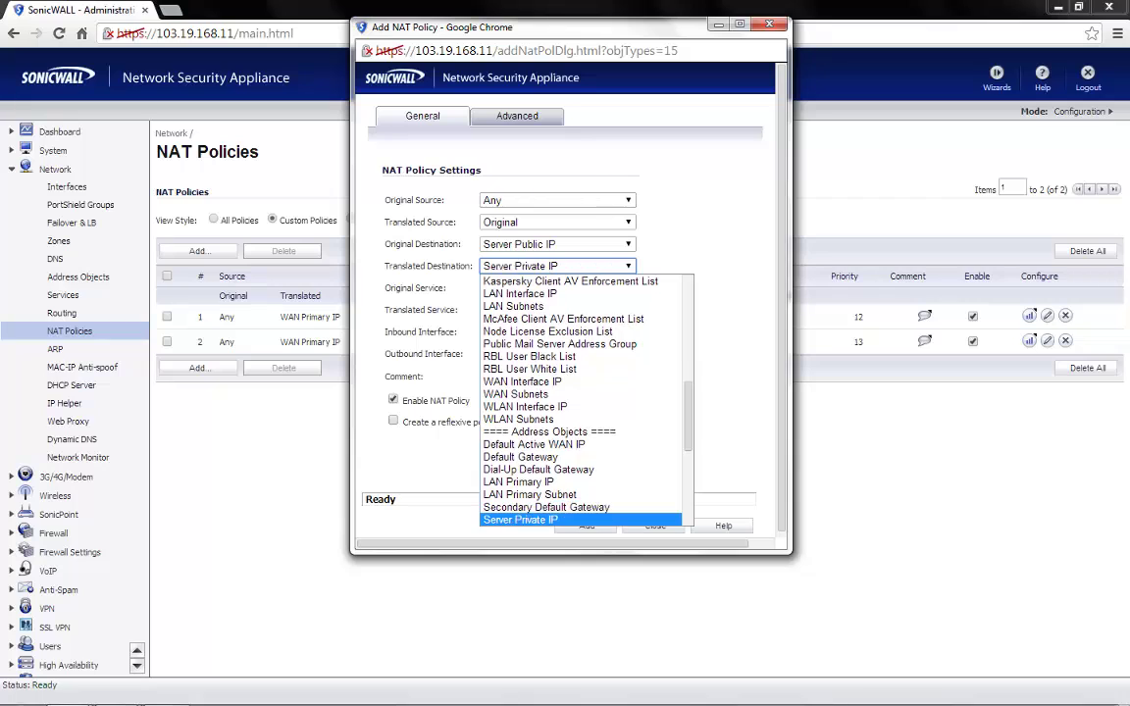
{"action": "key", "text": "Return"}
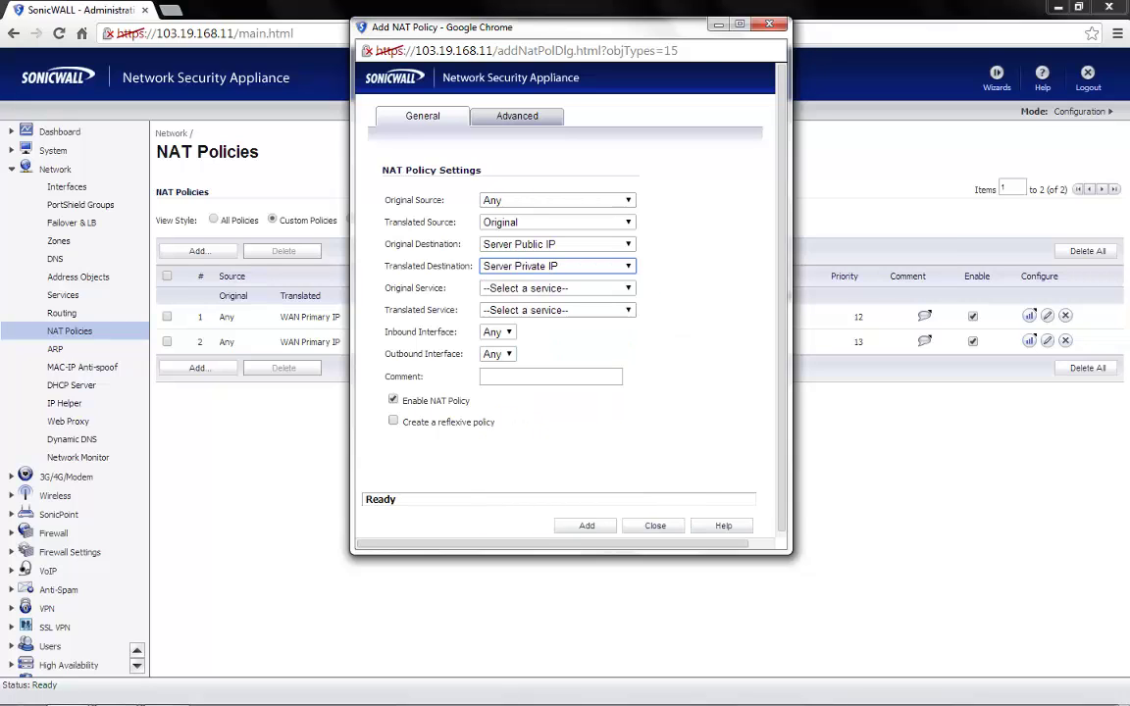
Set the NAT policy's original service to Remote Desktop Services and its translated service to Original.
{"action": "key", "text": "Tab"}
{"action": "key", "text": "alt+Down"}
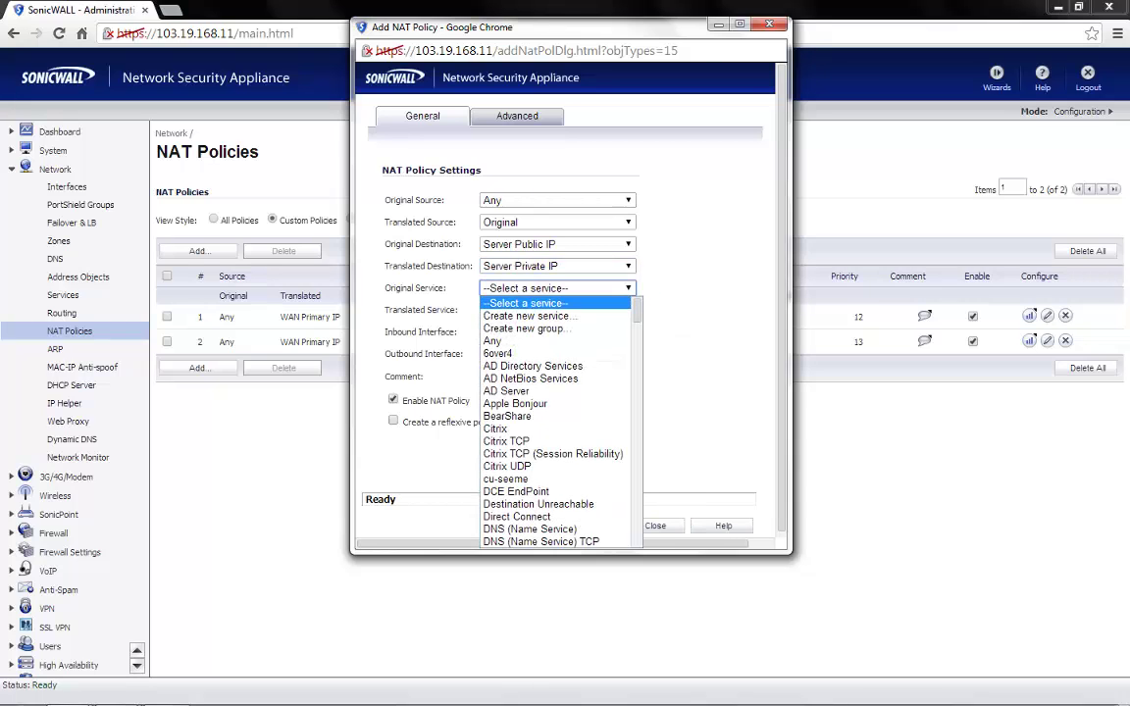
{"action": "type", "text": "rem"}
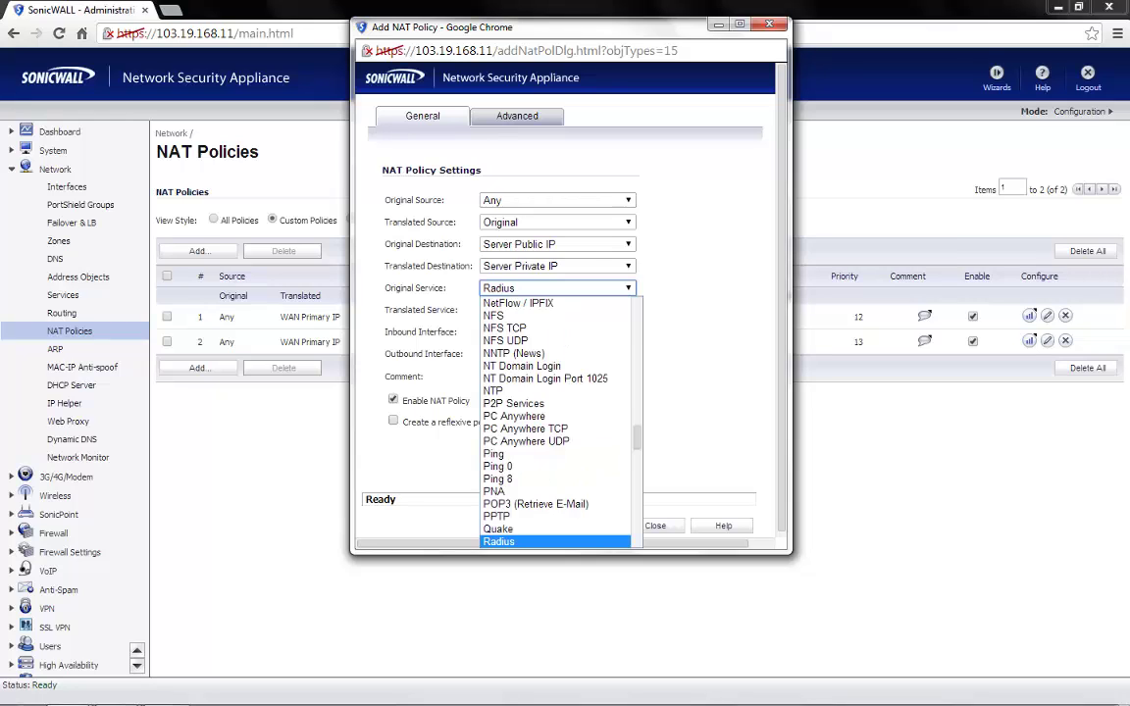
{"action": "key", "text": "Return"}
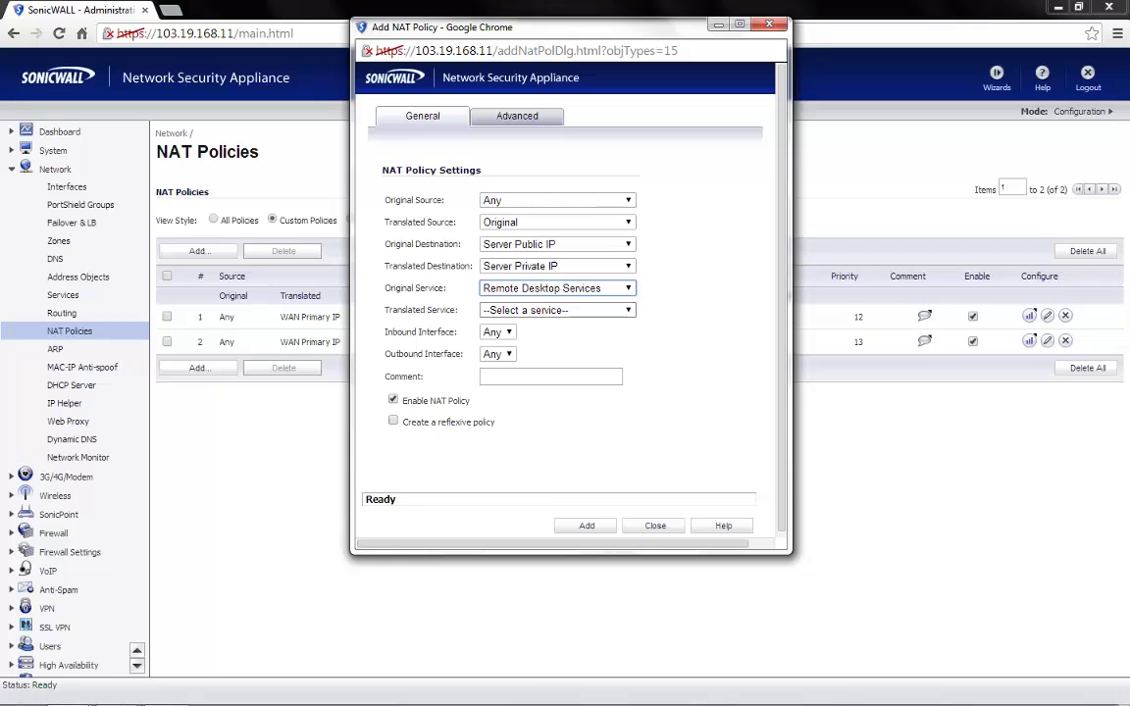
{"action": "key", "text": "Tab"}
{"action": "key", "text": "alt+Down"}
{"action": "key", "text": "Down"}
{"action": "key", "text": "Down"}
{"action": "key", "text": "Down"}
{"action": "key", "text": "Return"}
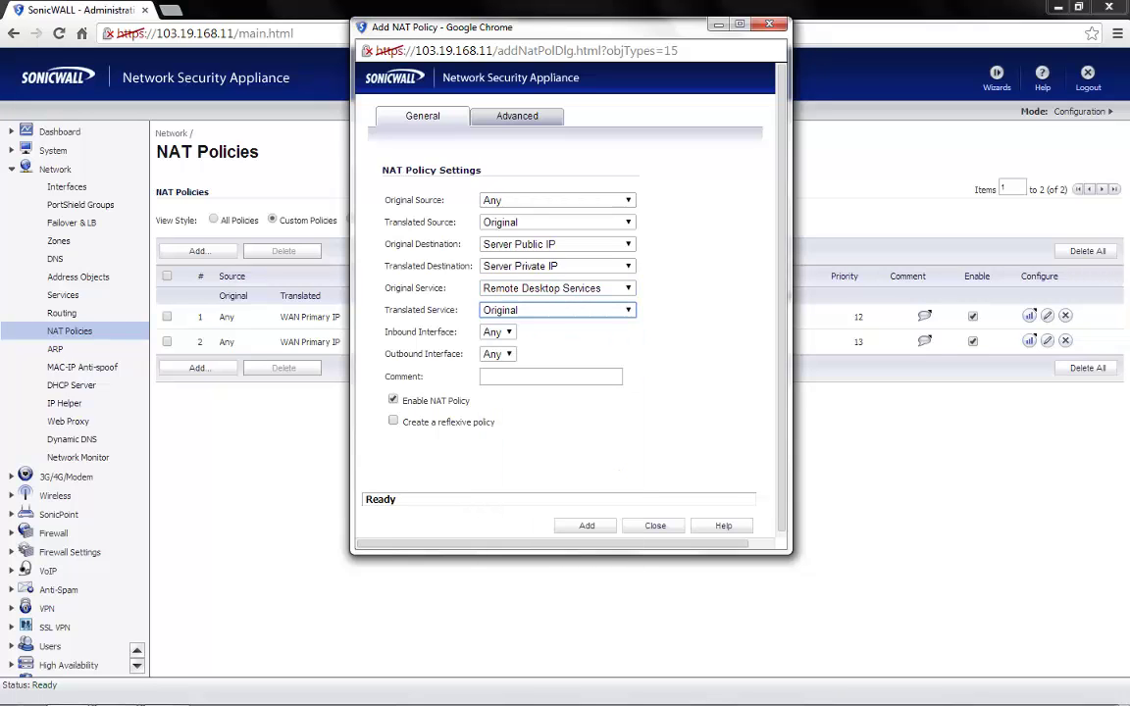
Set the NAT policy's inbound interface to X1.
{"action": "key", "text": "Tab"}
{"action": "key", "text": "alt+Down"}
{"action": "key", "text": "Down"}
{"action": "key", "text": "Down"}
{"action": "key", "text": "Return"}
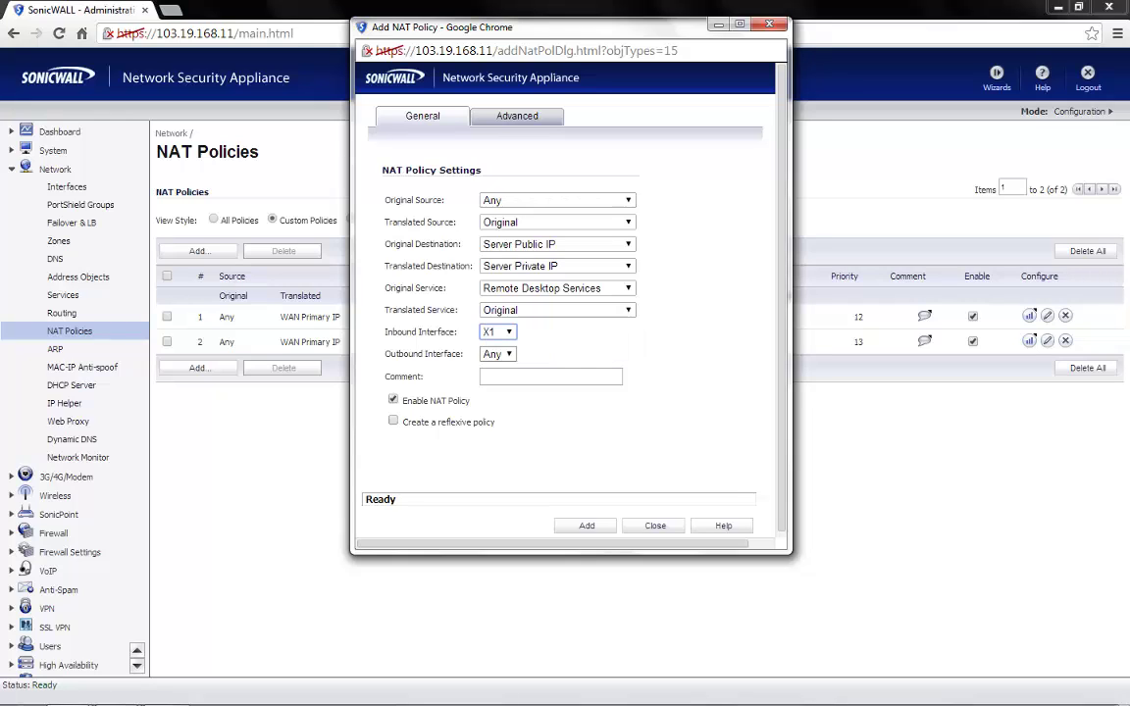
Enter the comment "RDP Service" for the NAT policy and add the enabled policy.
{"action": "key", "text": "Tab"}
{"action": "key", "text": "Tab"}
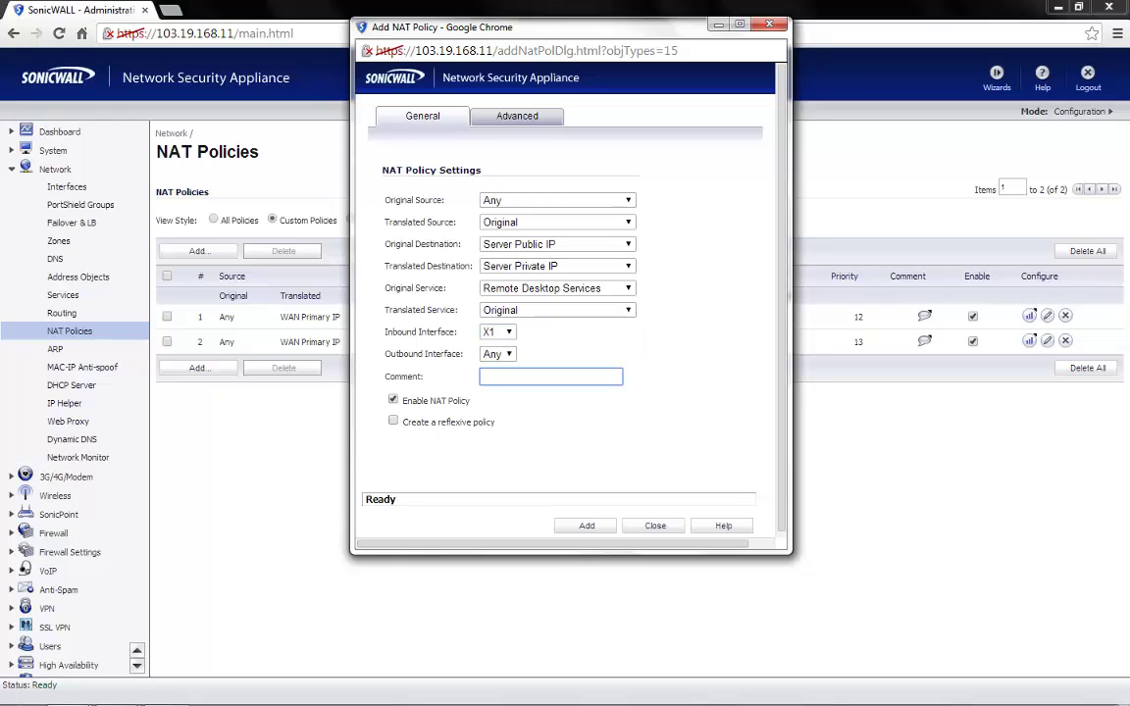
{"action": "type", "text": "RDP Service"}
{"action": "left_click_drag", "start_coordinate": [472, 400], "coordinate": [396, 400]}
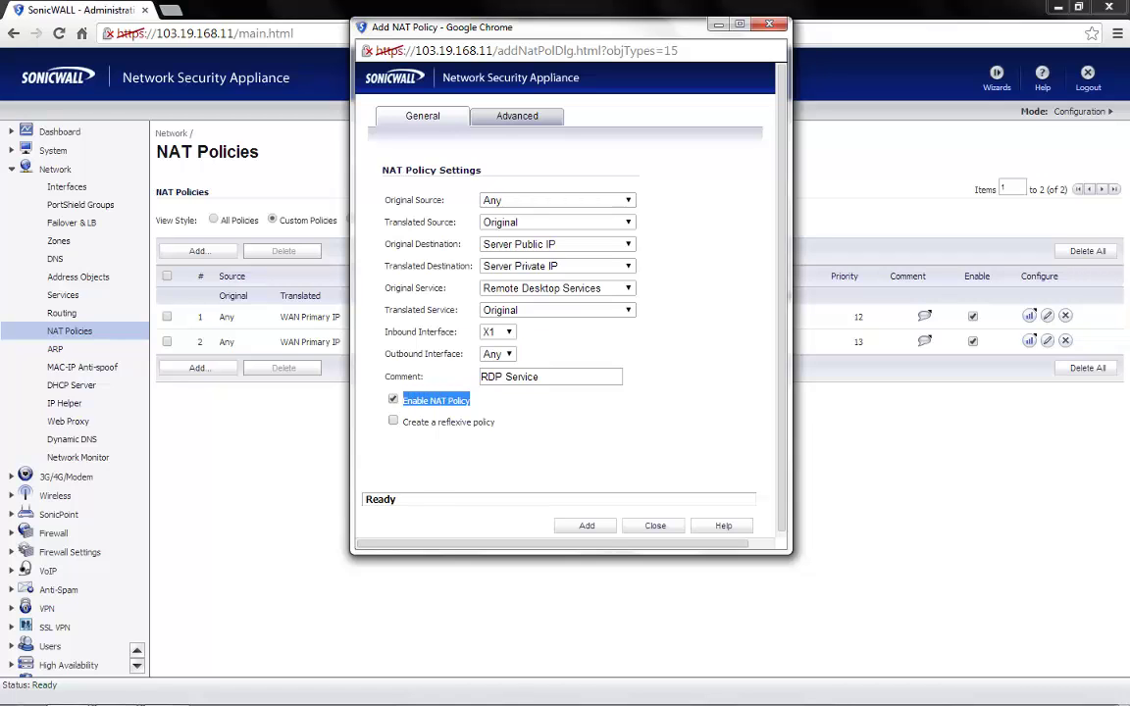
{"action": "left_click", "coordinate": [587, 525]}
{"action": "left_click_drag", "start_coordinate": [201, 316], "coordinate": [836, 316]}
{"action": "left_click", "coordinate": [836, 317]}
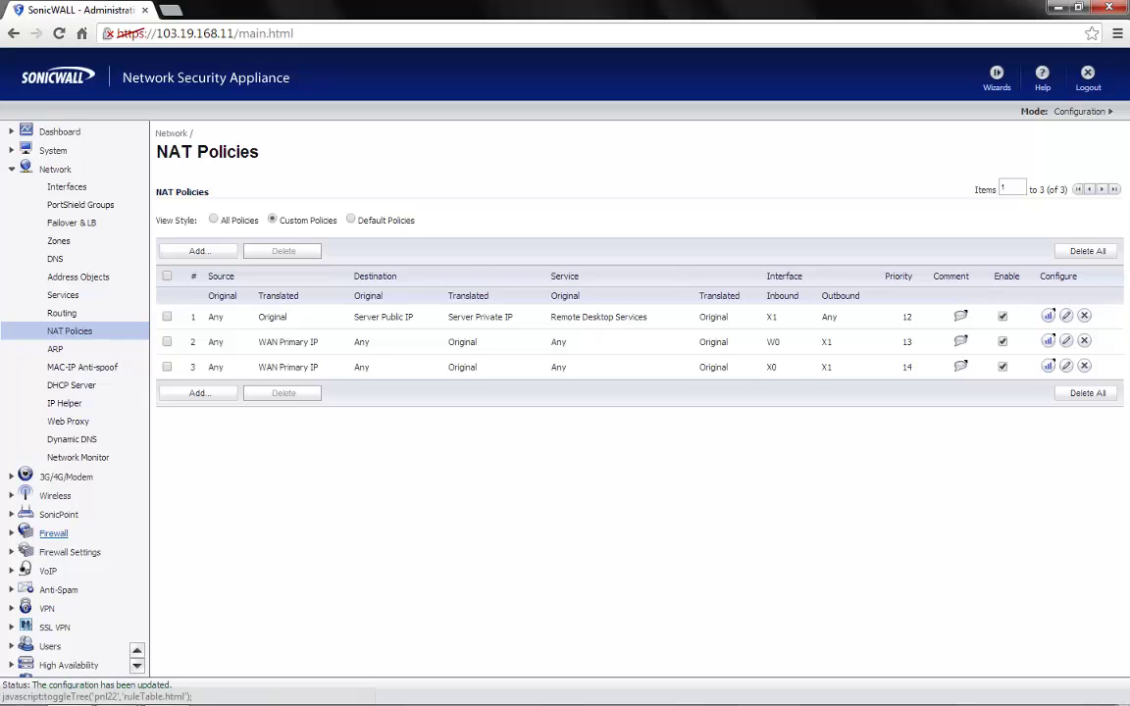
Go to the firewall access rules and use the drop-down boxes view to list the rules from WAN to LAN.
{"action": "left_click", "coordinate": [53, 532]}
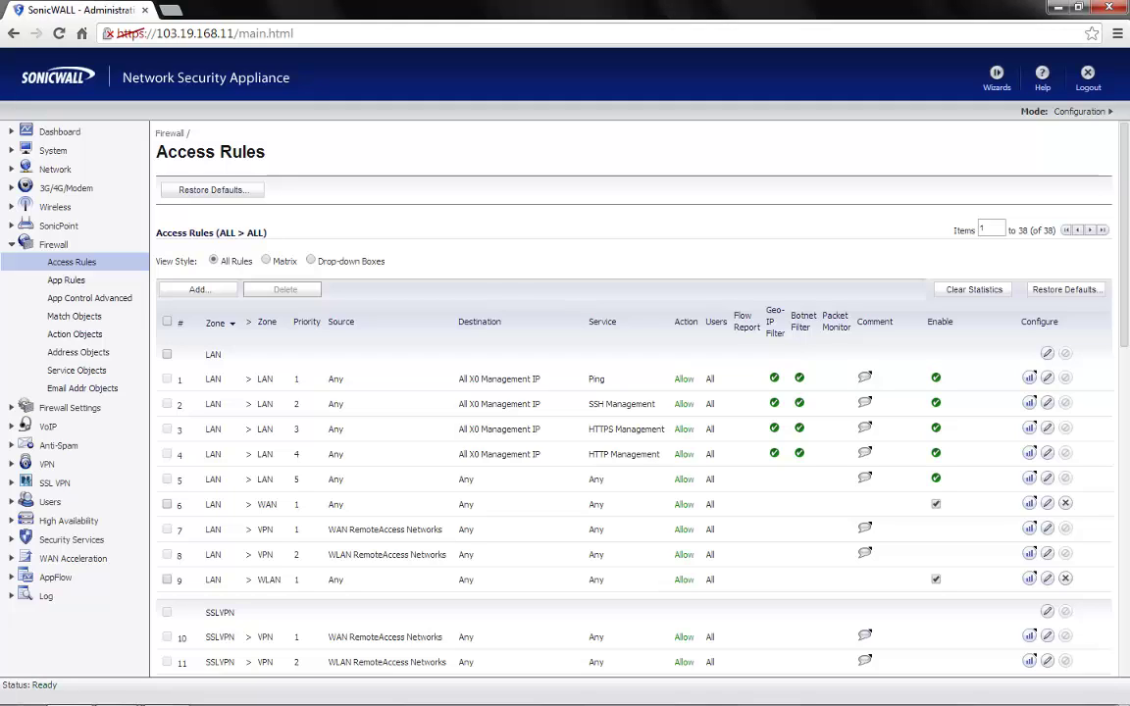
{"action": "left_click", "coordinate": [311, 261]}
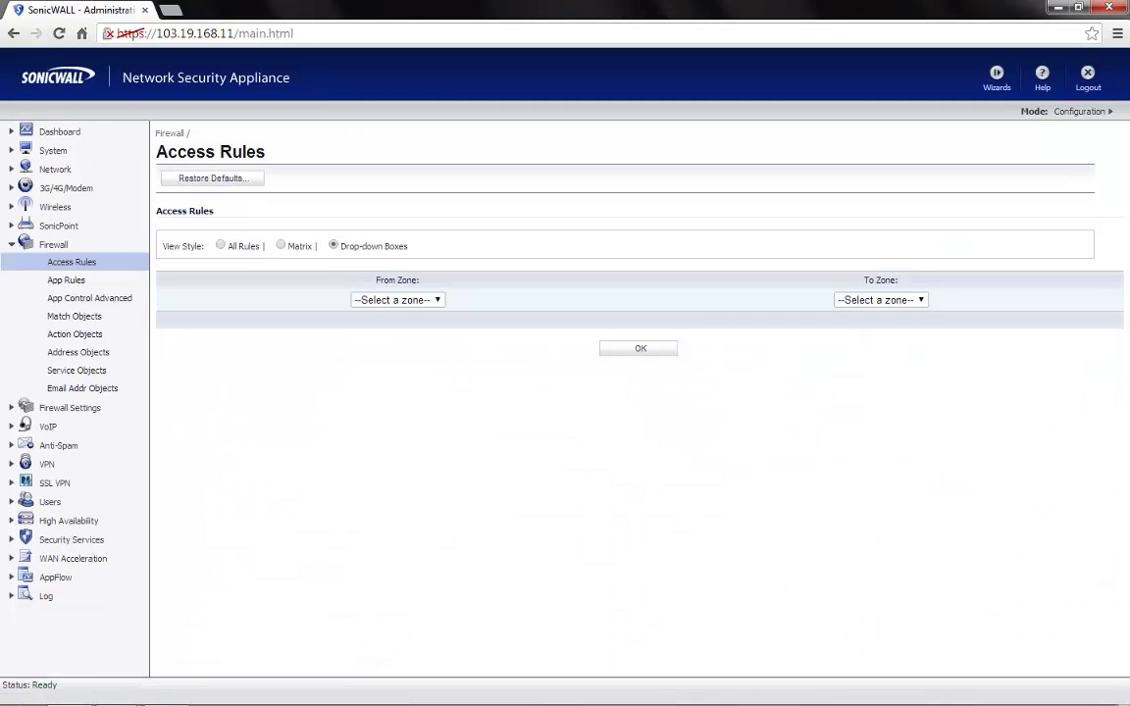
{"action": "left_click", "coordinate": [398, 300]}
{"action": "left_click", "coordinate": [369, 339]}
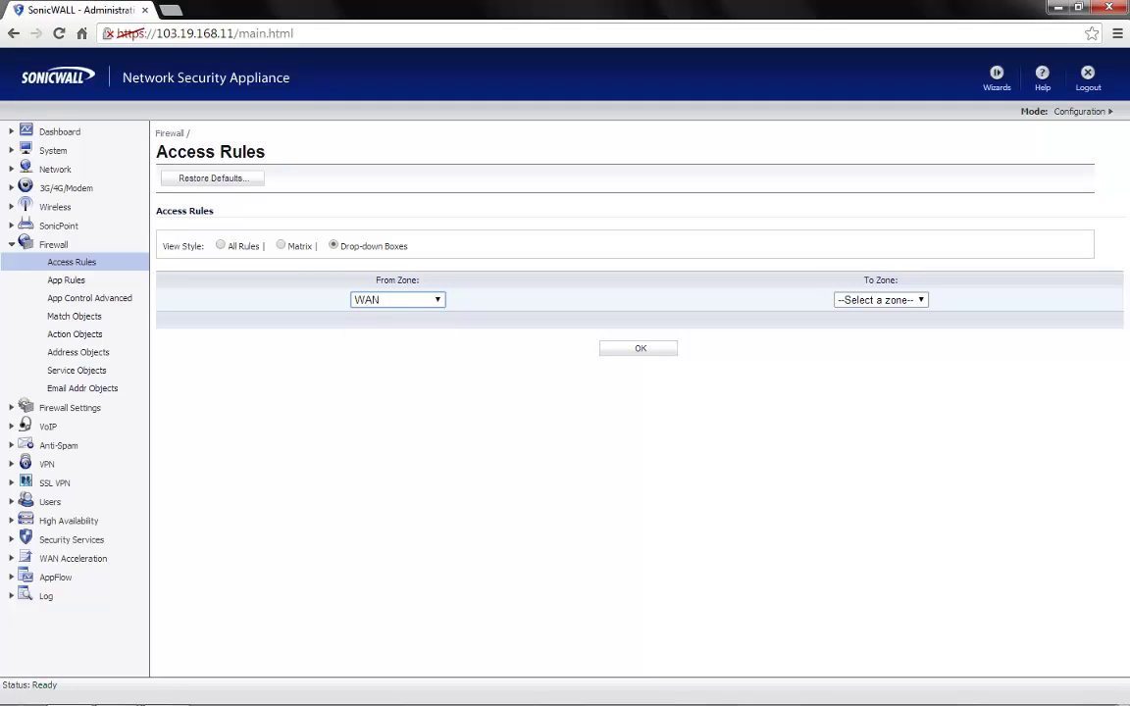
{"action": "left_click", "coordinate": [881, 300]}
{"action": "left_click", "coordinate": [850, 328]}
{"action": "left_click", "coordinate": [638, 349]}
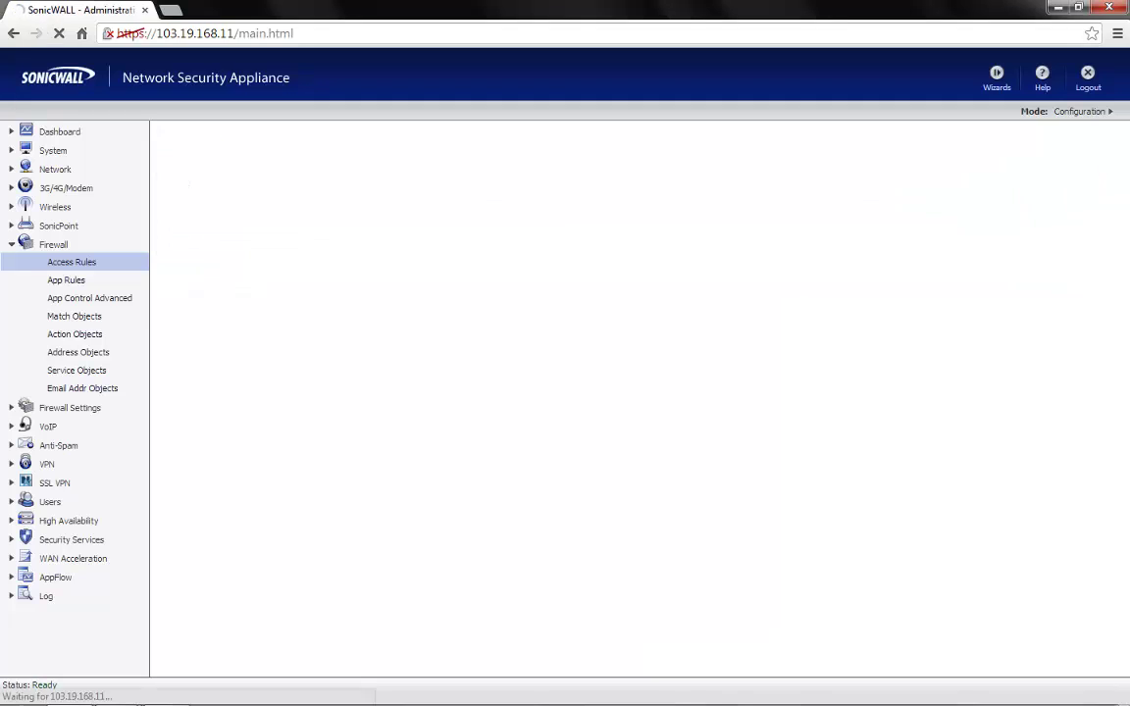
{"action": "left_click_drag", "start_coordinate": [257, 356], "coordinate": [563, 356]}
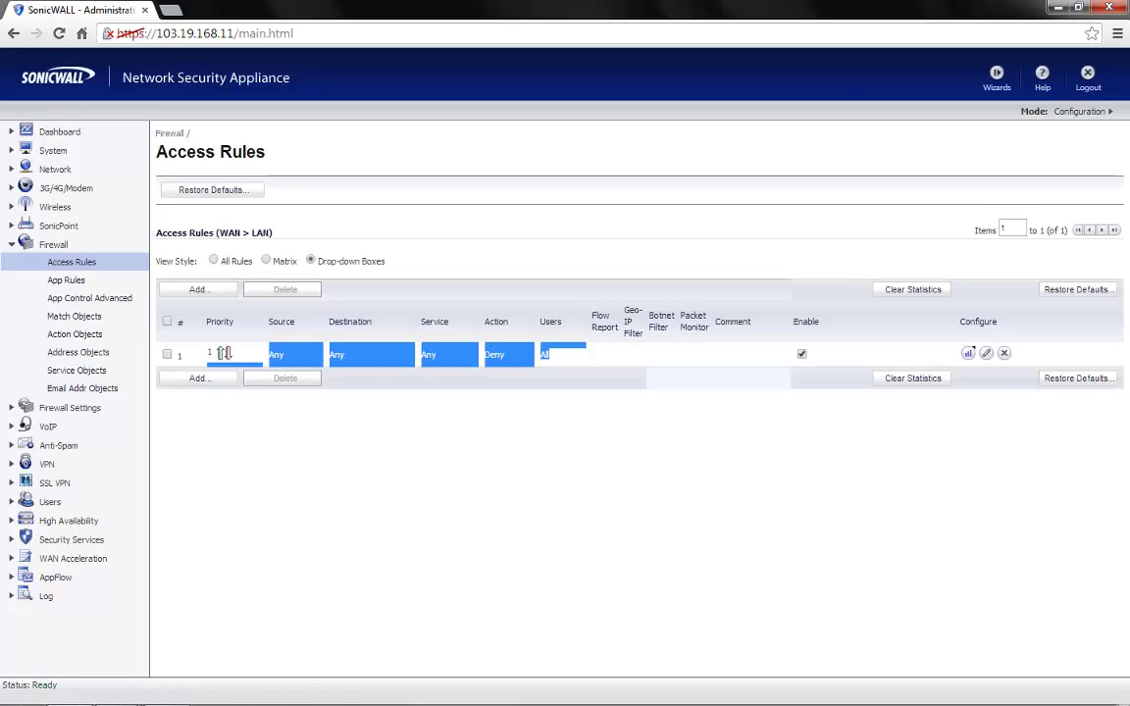
{"action": "left_click", "coordinate": [565, 359]}
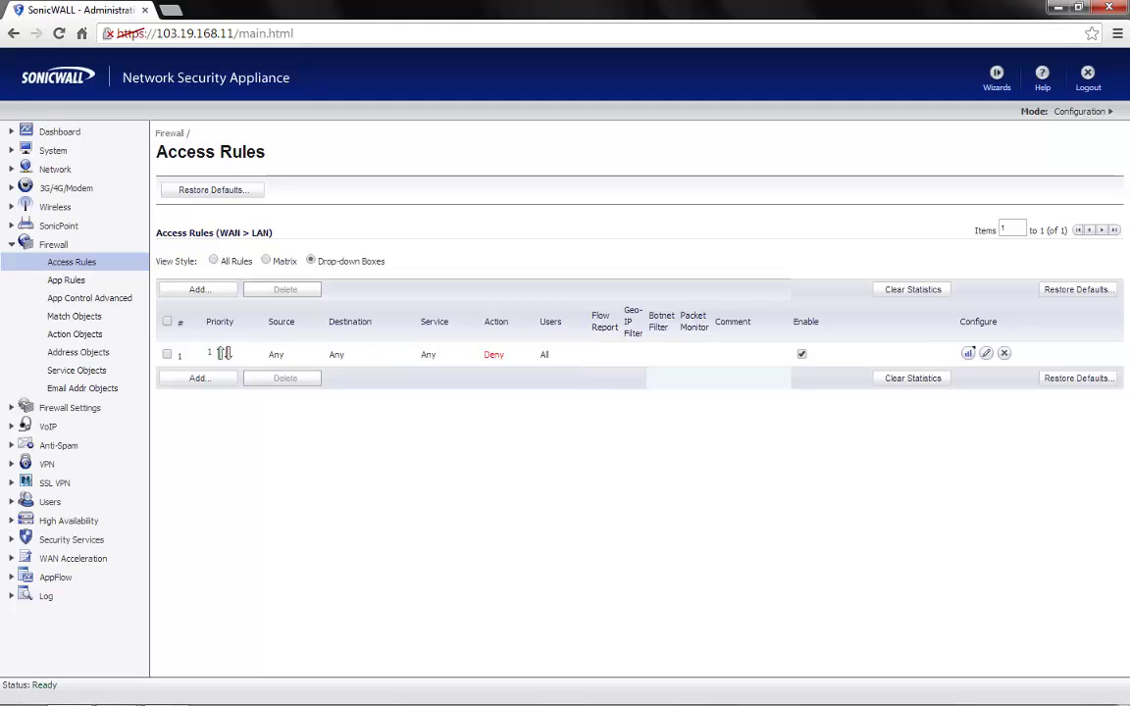
Start a new WAN-to-LAN access rule that allows traffic and set its service to Remote Desktop Services.
{"action": "left_click_drag", "start_coordinate": [219, 234], "coordinate": [269, 234]}
{"action": "left_click", "coordinate": [271, 234]}
{"action": "left_click", "coordinate": [199, 378]}
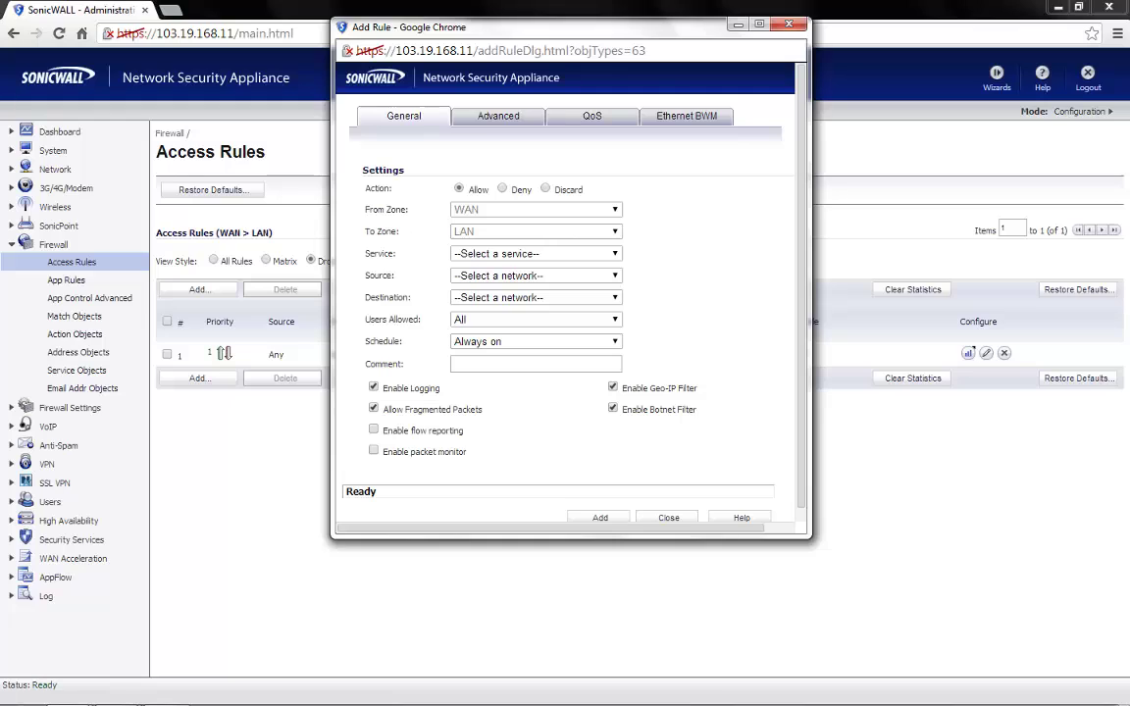
{"action": "double_click", "coordinate": [478, 190]}
{"action": "left_click", "coordinate": [536, 254]}
{"action": "double_click", "coordinate": [387, 232]}
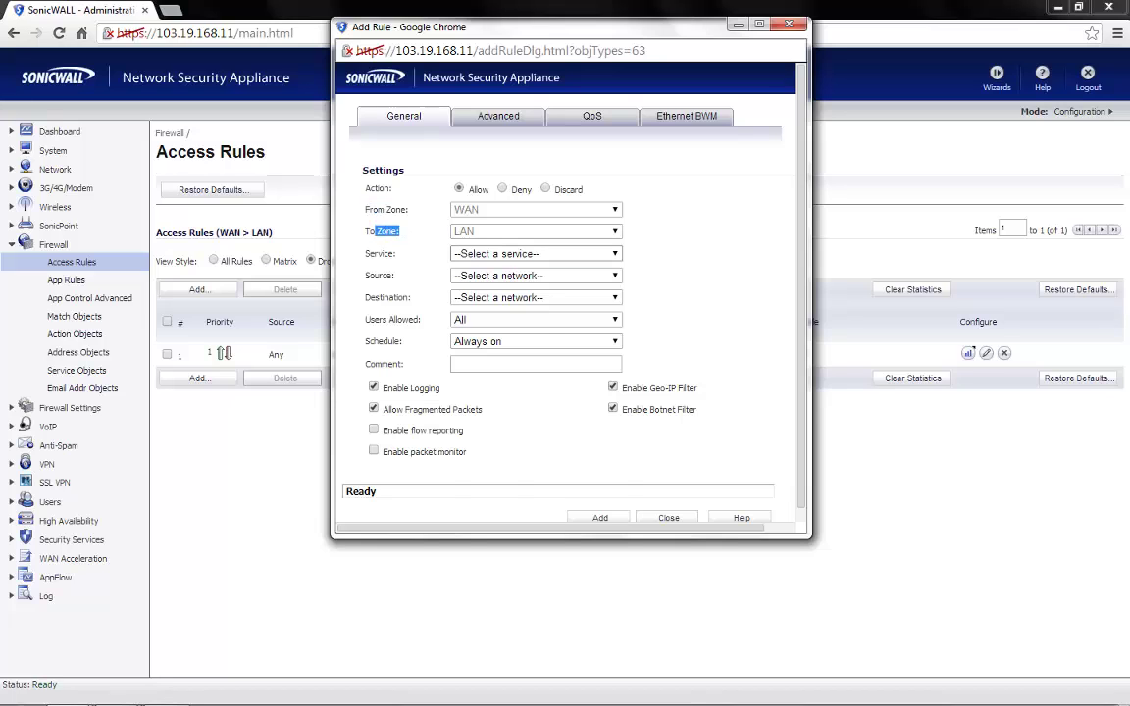
{"action": "left_click", "coordinate": [535, 254]}
{"action": "key", "text": "r"}
{"action": "key", "text": "r"}
{"action": "key", "text": "r"}
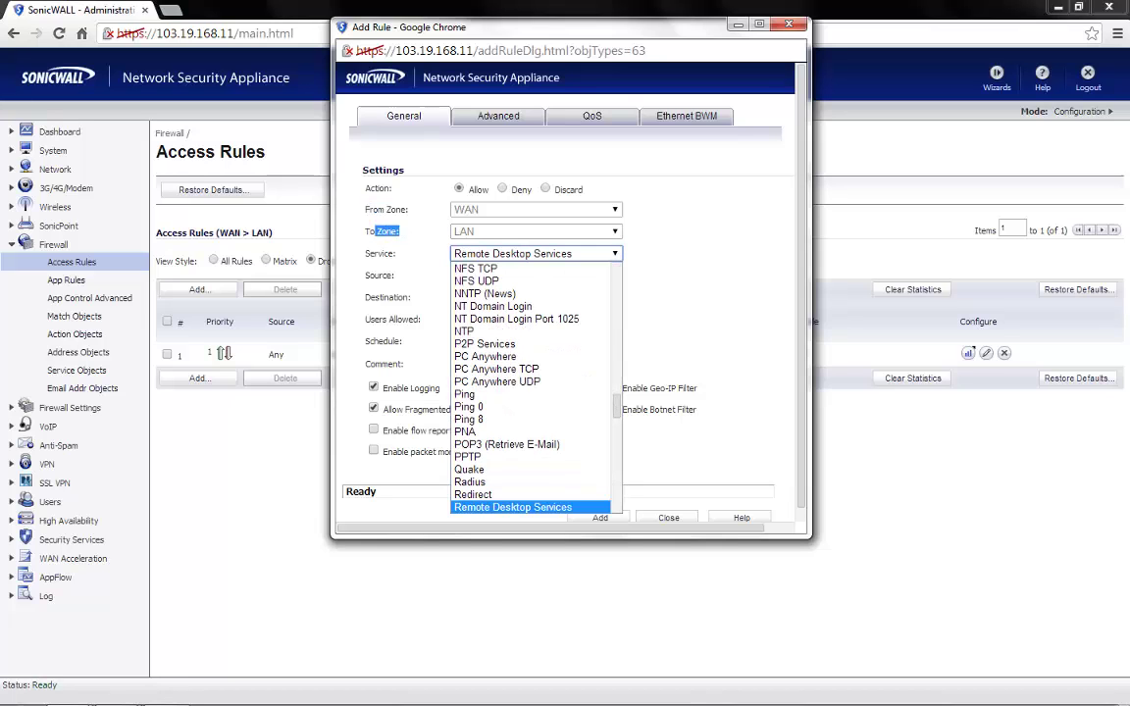
{"action": "key", "text": "Return"}
Set the access rule's source to Any and its destination to Server Public IP.
{"action": "left_click", "coordinate": [535, 276]}
{"action": "key", "text": "Down"}
{"action": "key", "text": "Down"}
{"action": "key", "text": "Return"}
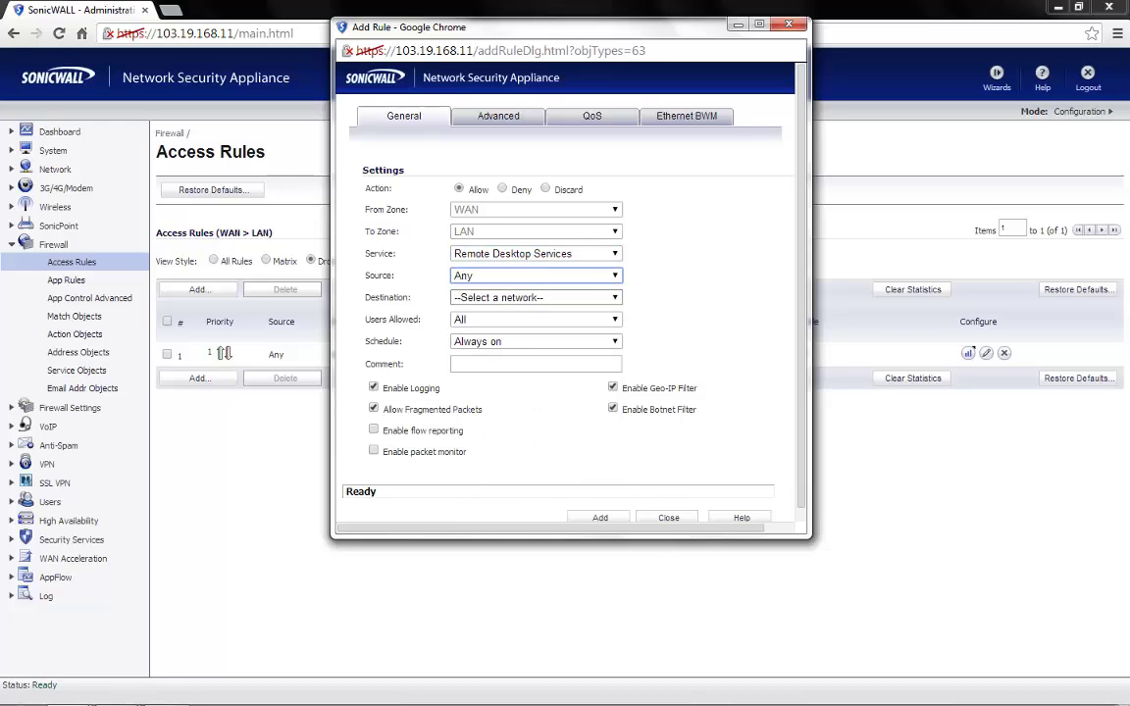
{"action": "key", "text": "Tab"}
{"action": "key", "text": "alt+Down"}
{"action": "key", "text": "s"}
{"action": "key", "text": "Down"}
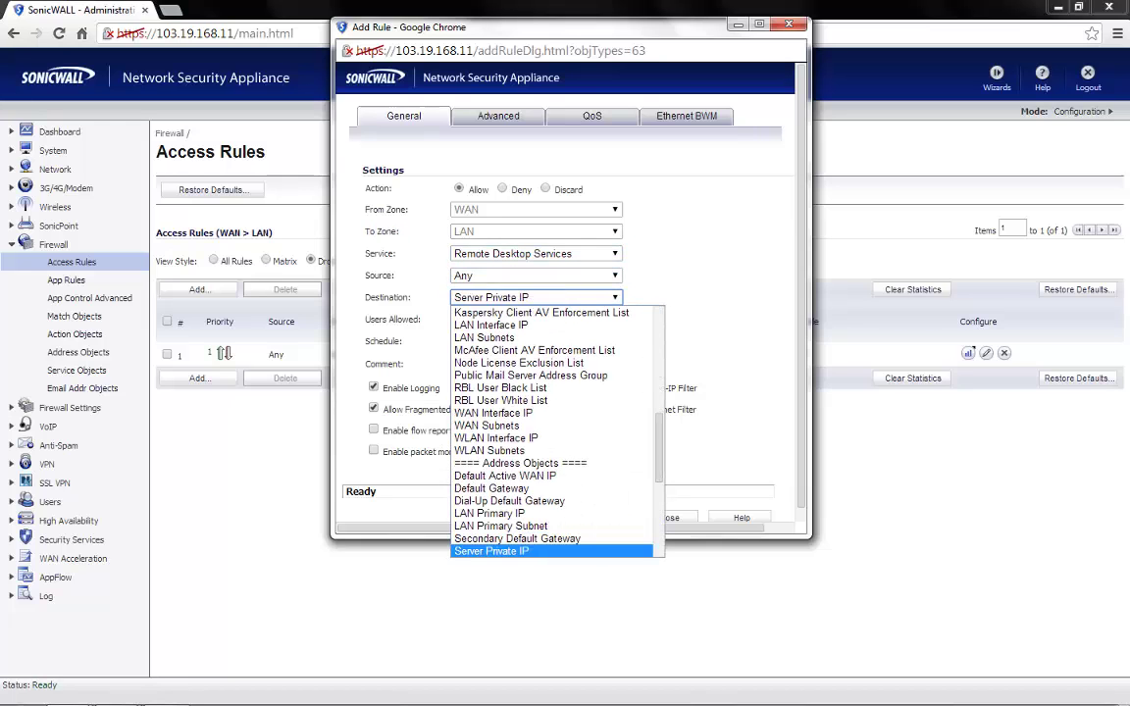
{"action": "key", "text": "Down"}
{"action": "key", "text": "Return"}
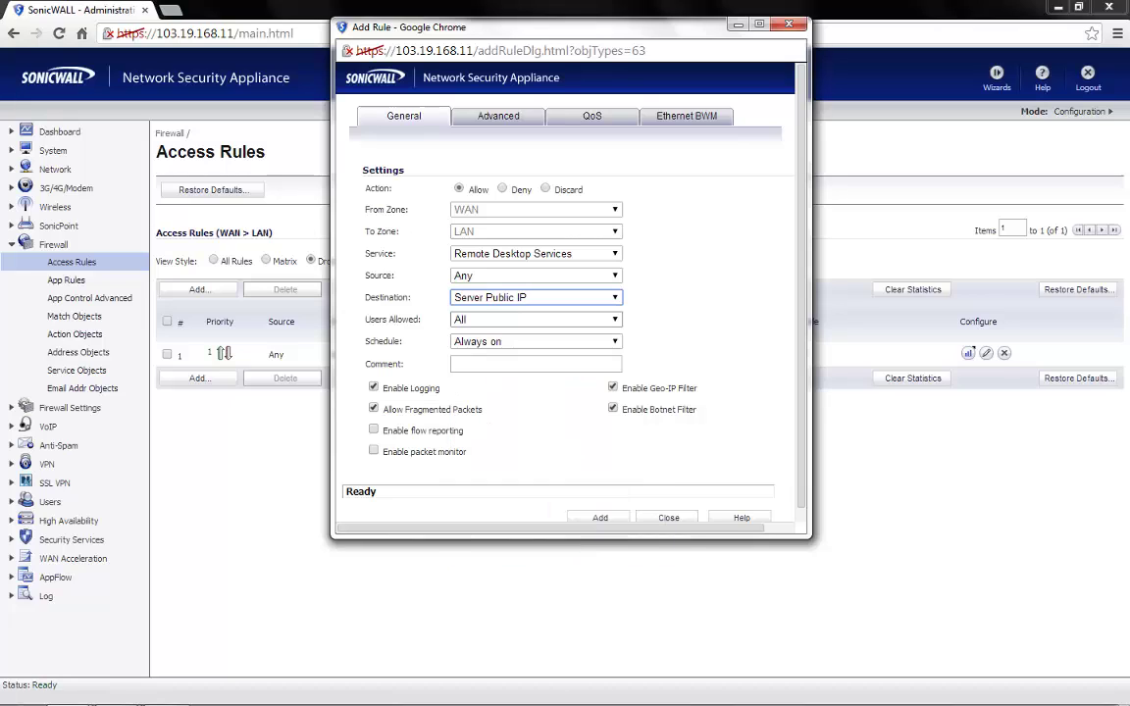
Keep All users allowed and the Always on schedule, leave the comment empty, and add the access rule.
{"action": "key", "text": "Tab"}
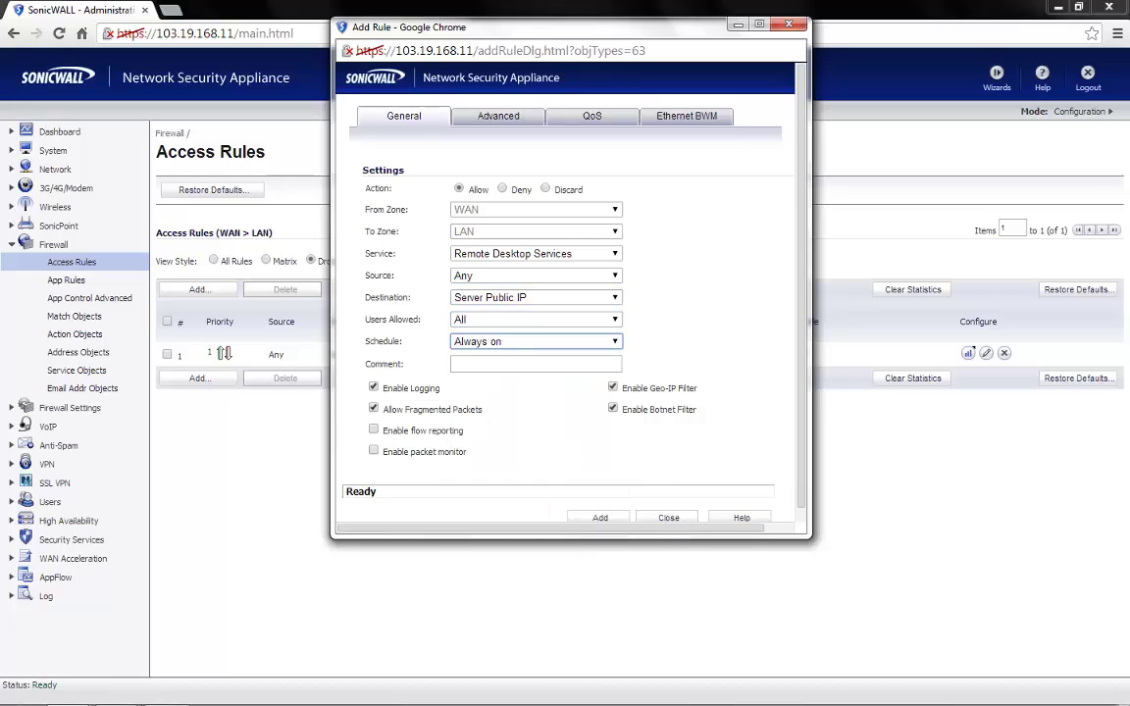
{"action": "key", "text": "Tab"}
{"action": "key", "text": "Tab"}
{"action": "key", "text": "Return"}
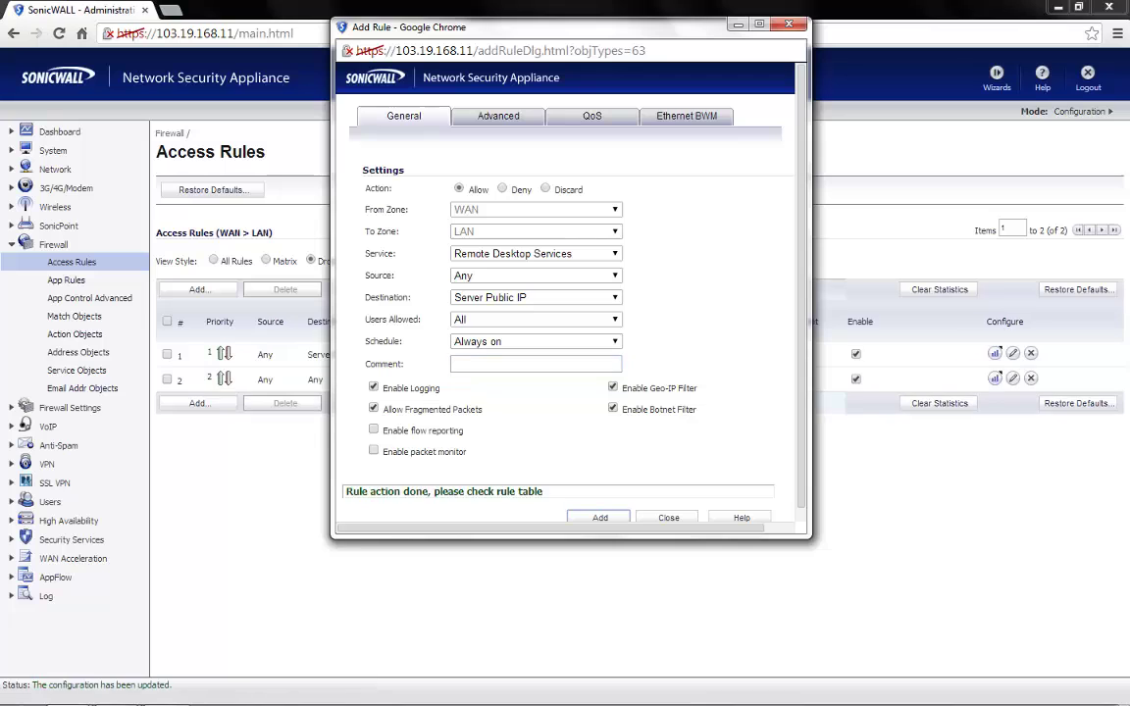
{"action": "left_click_drag", "start_coordinate": [208, 355], "coordinate": [649, 349]}
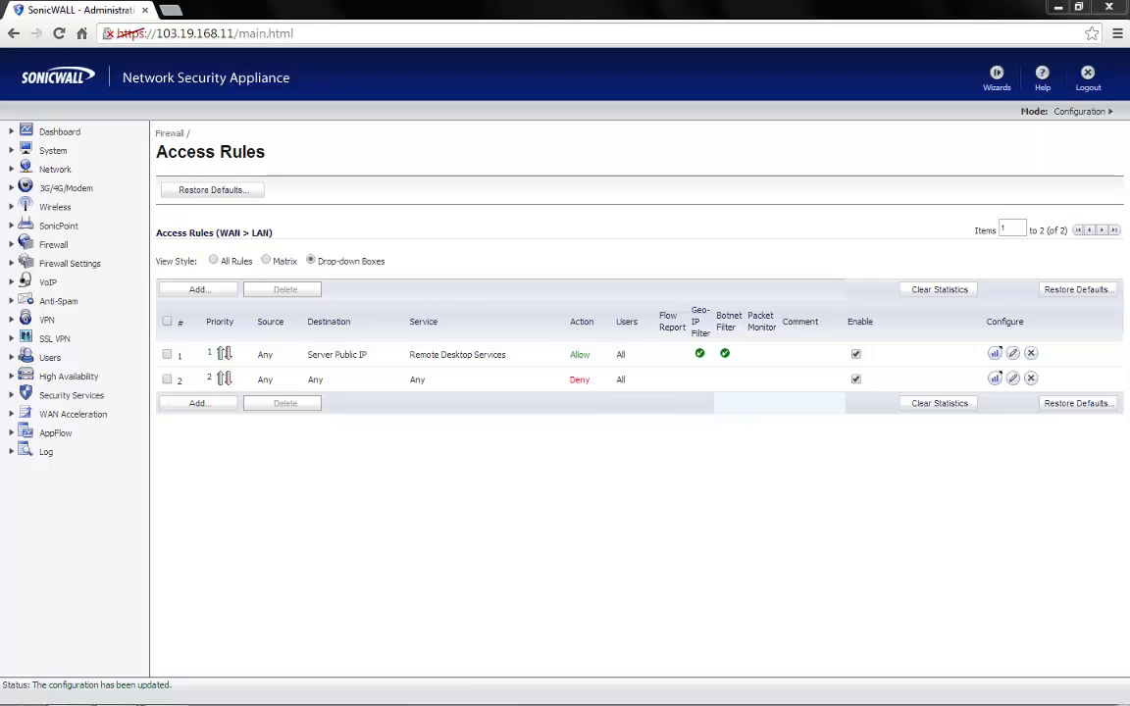
Open Remote Desktop Connection with mstsc and start a connection to the computer 103.19.168.11.
{"action": "key", "text": "super"}
{"action": "type", "text": "mstsc"}
{"action": "key", "text": "Return"}
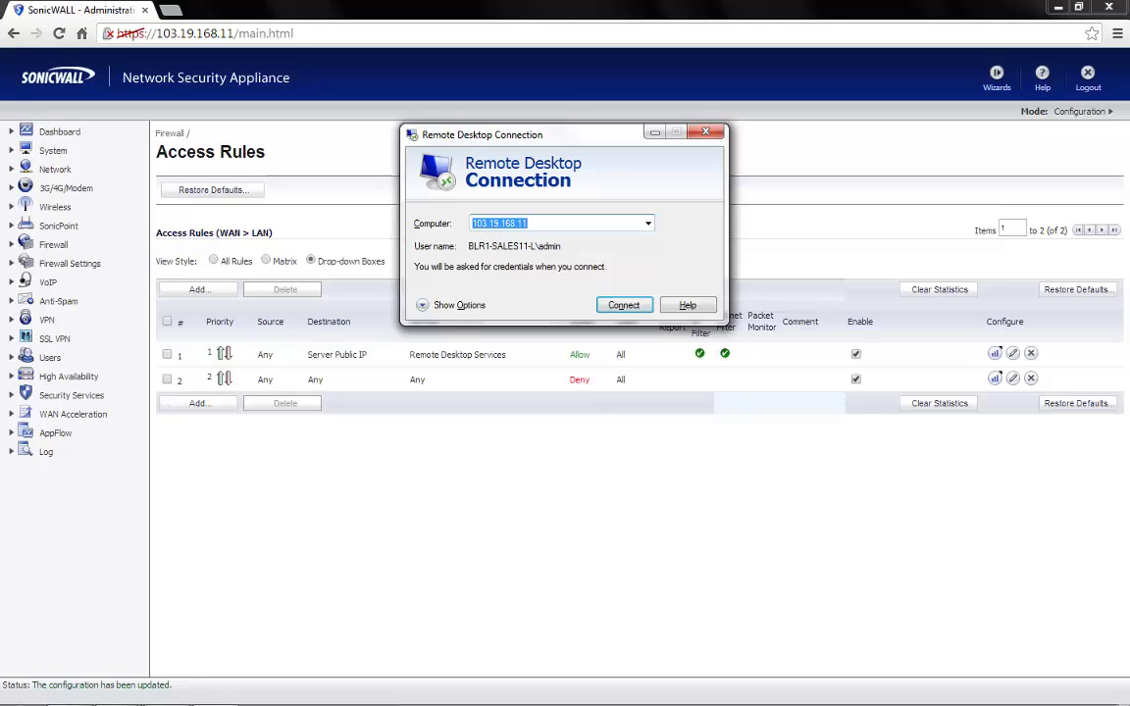
{"action": "left_click", "coordinate": [529, 224]}
{"action": "key", "text": "Return"}
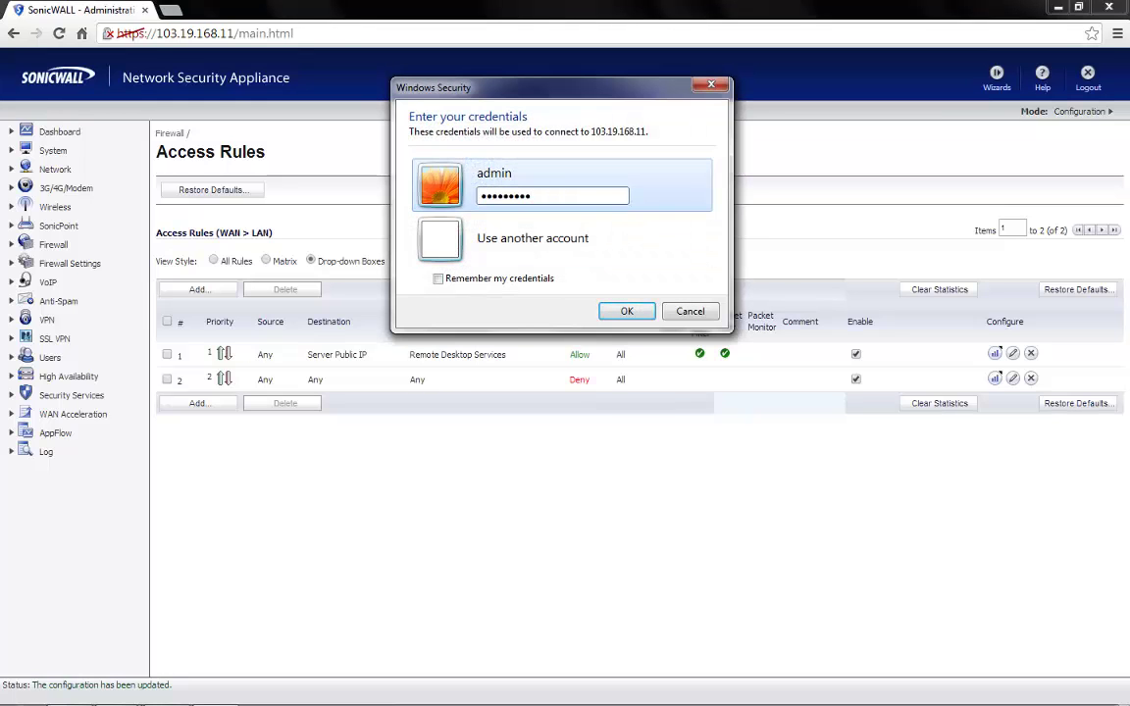